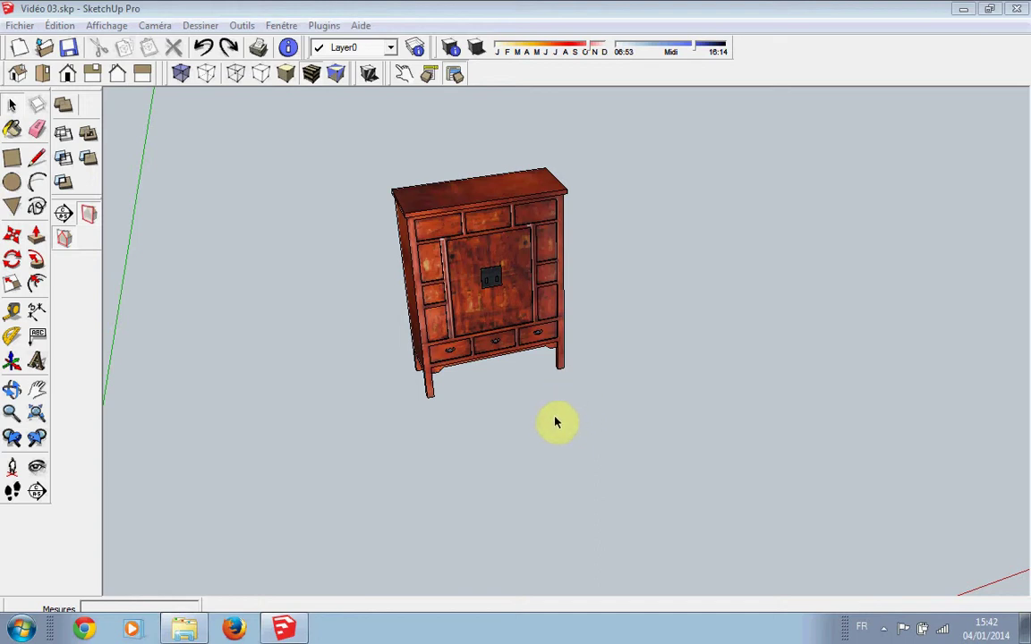
# Select the cabinet component and zoom in on a more frontal view of it.
pyautogui.click(500, 295)
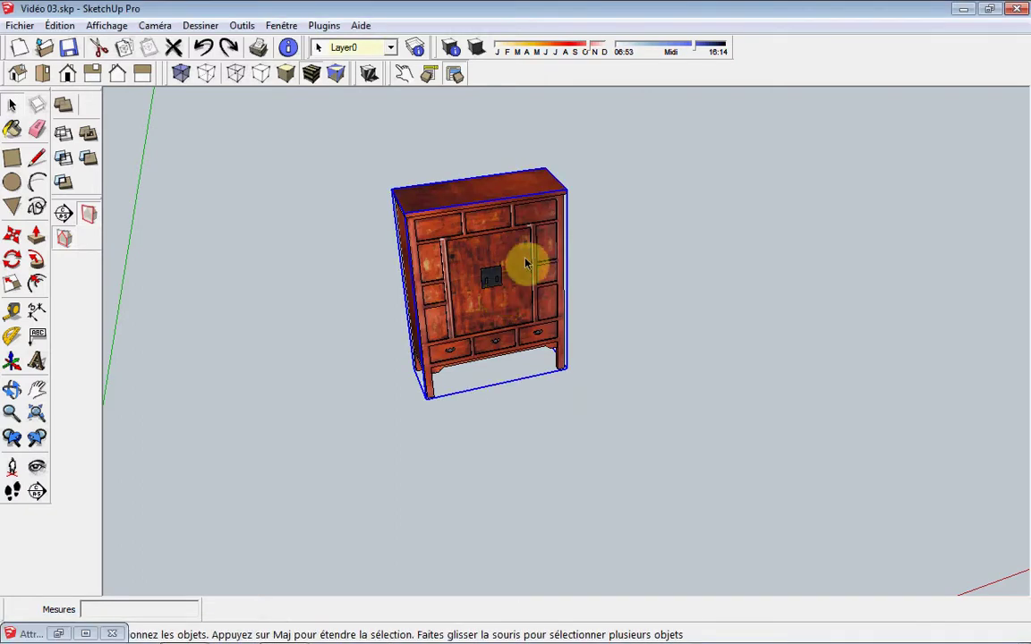
pyautogui.moveTo(500, 296); pyautogui.dragTo(475, 183, button='middle')
pyautogui.scroll(2, 474, 184)
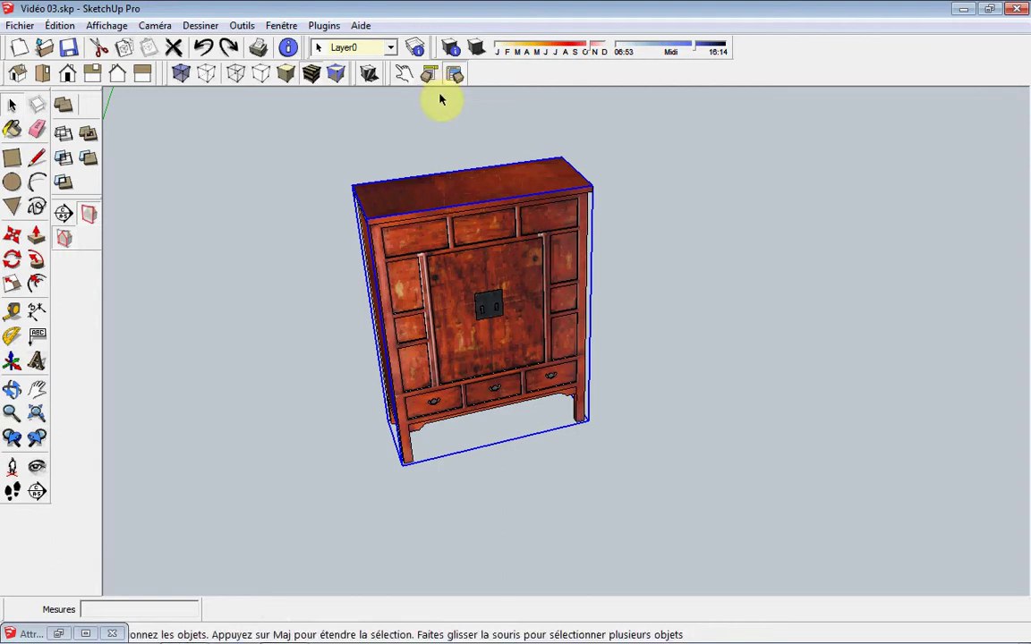
# In Component Options, set Largeur, Profondeur and Hauteur positions to 0 and apply.
pyautogui.click(430, 75)
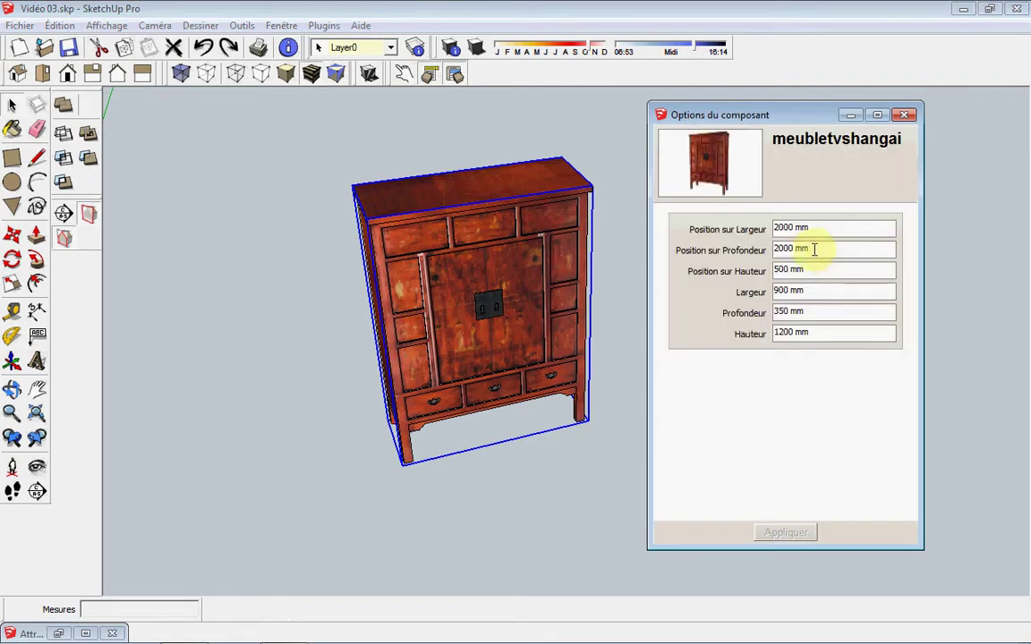
pyautogui.doubleClick(832, 230)
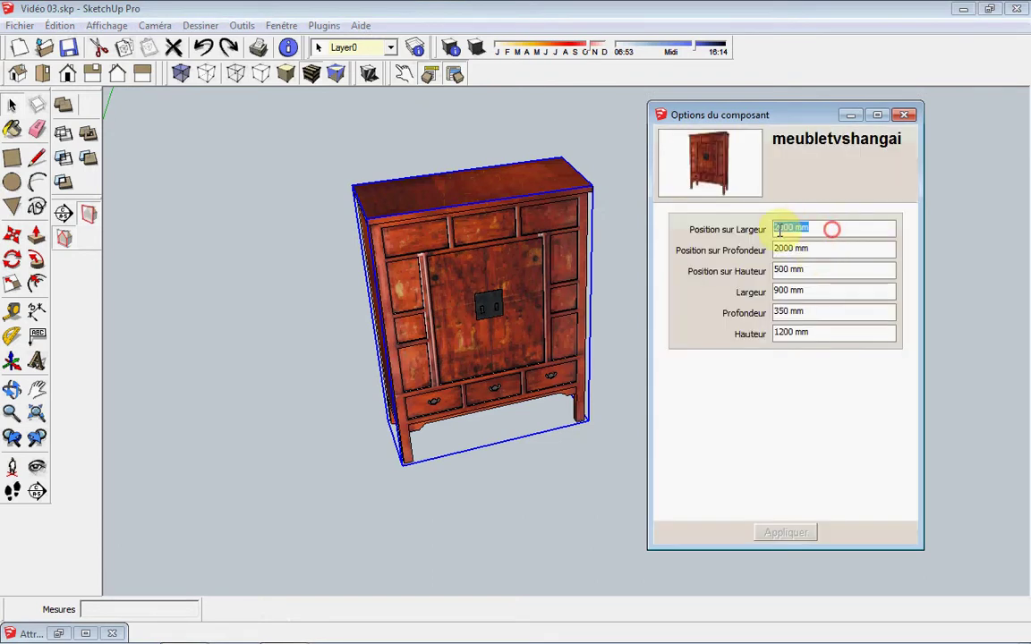
pyautogui.write('0')
pyautogui.click(823, 248)
pyautogui.write('0')
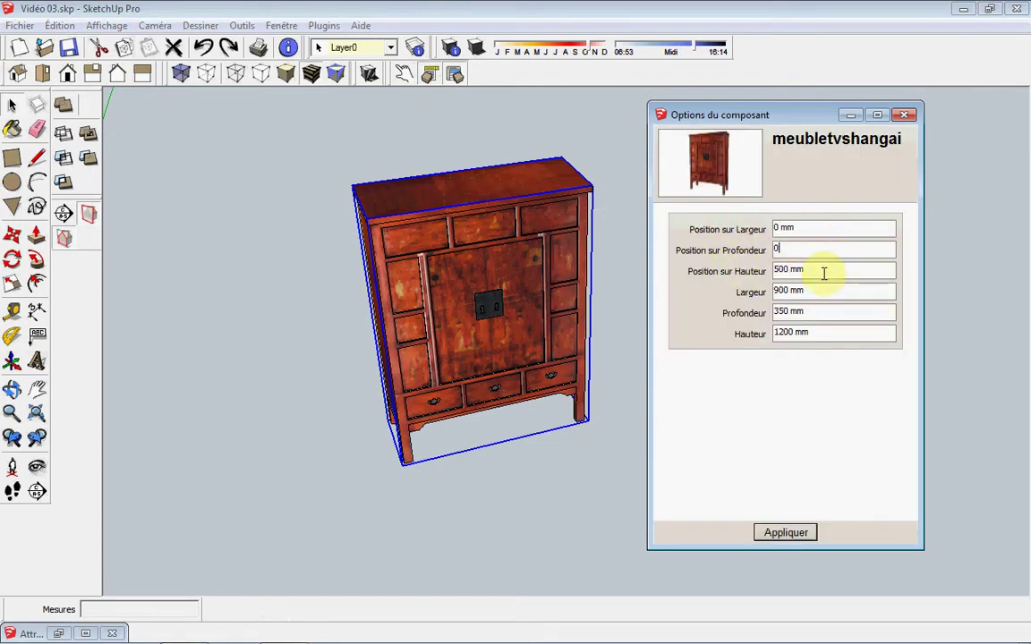
pyautogui.click(820, 271)
pyautogui.write('0')
pyautogui.click(827, 248)
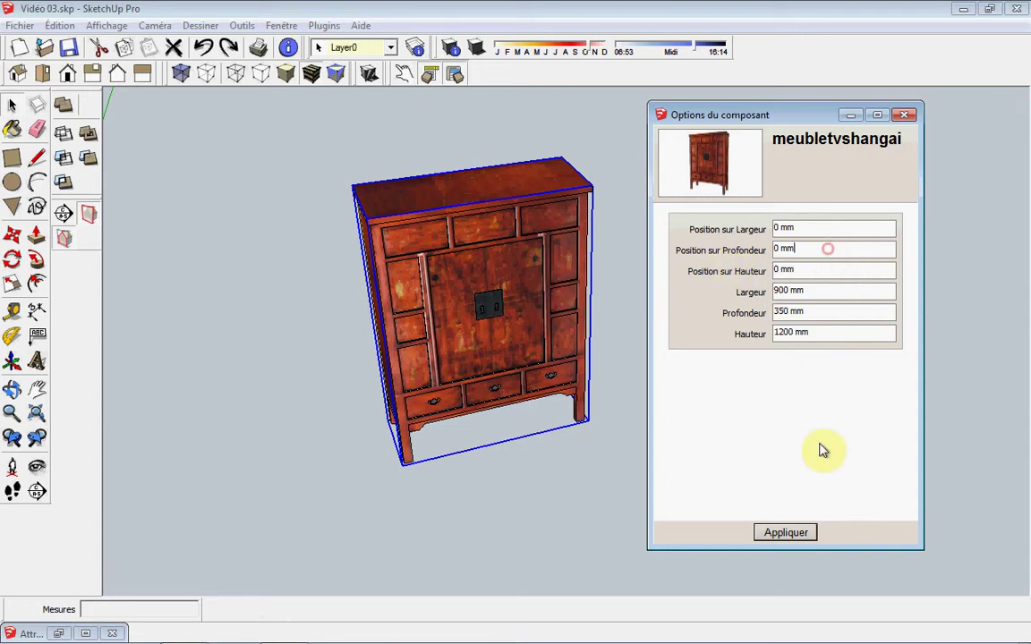
pyautogui.click(777, 531)
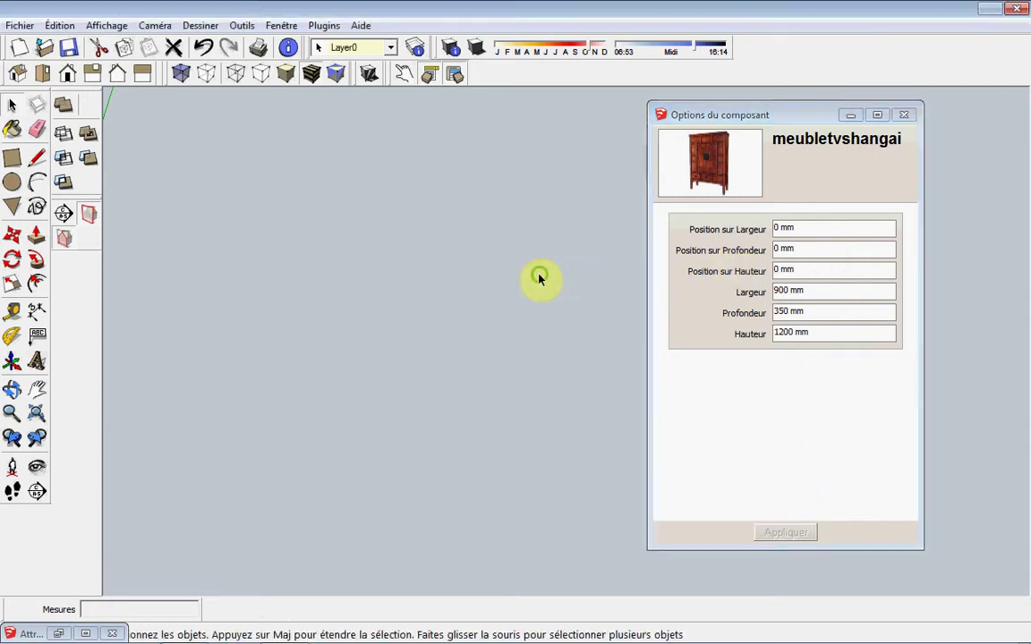
# Orbit and zoom to find the cabinet relocated at the model origin.
pyautogui.moveTo(551, 231); pyautogui.dragTo(495, 218, button='middle')
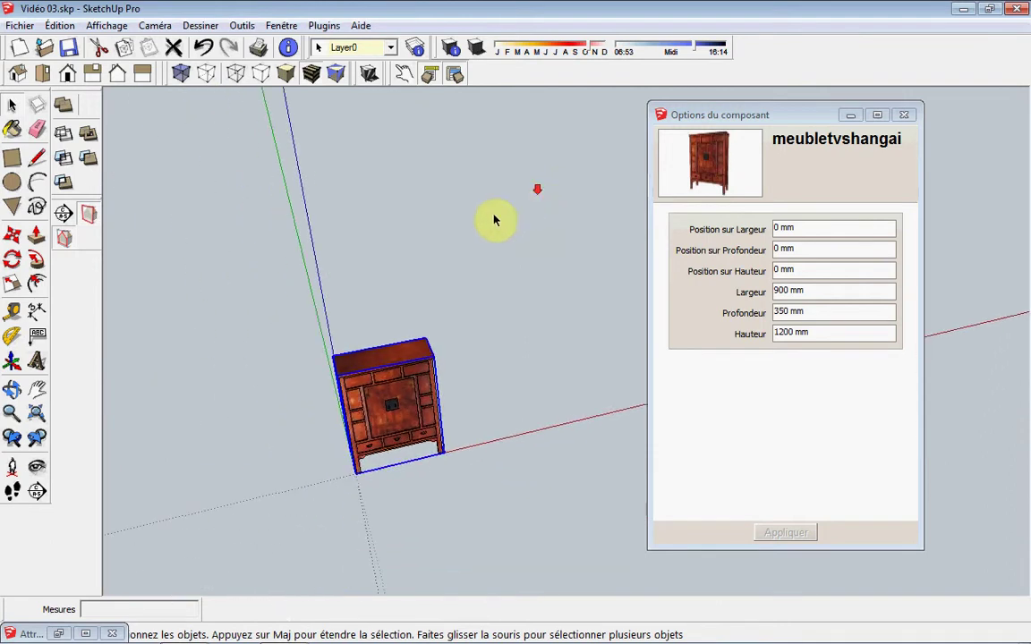
pyautogui.scroll(3, 365, 455)
pyautogui.scroll(2, 361, 439)
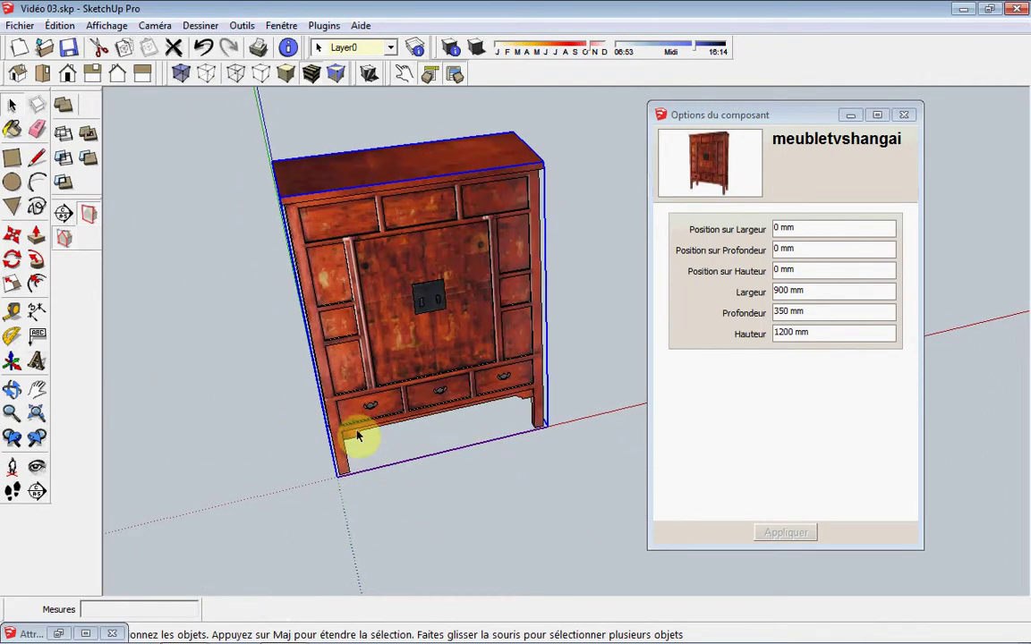
pyautogui.scroll(-1, 304, 281)
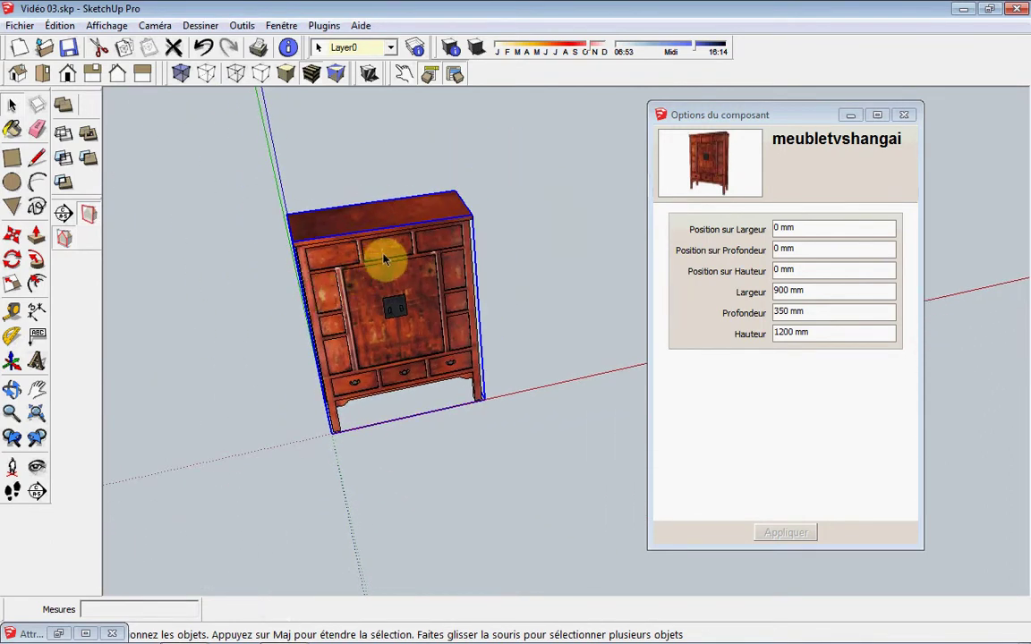
pyautogui.scroll(1, 366, 255)
pyautogui.scroll(1, 561, 259)
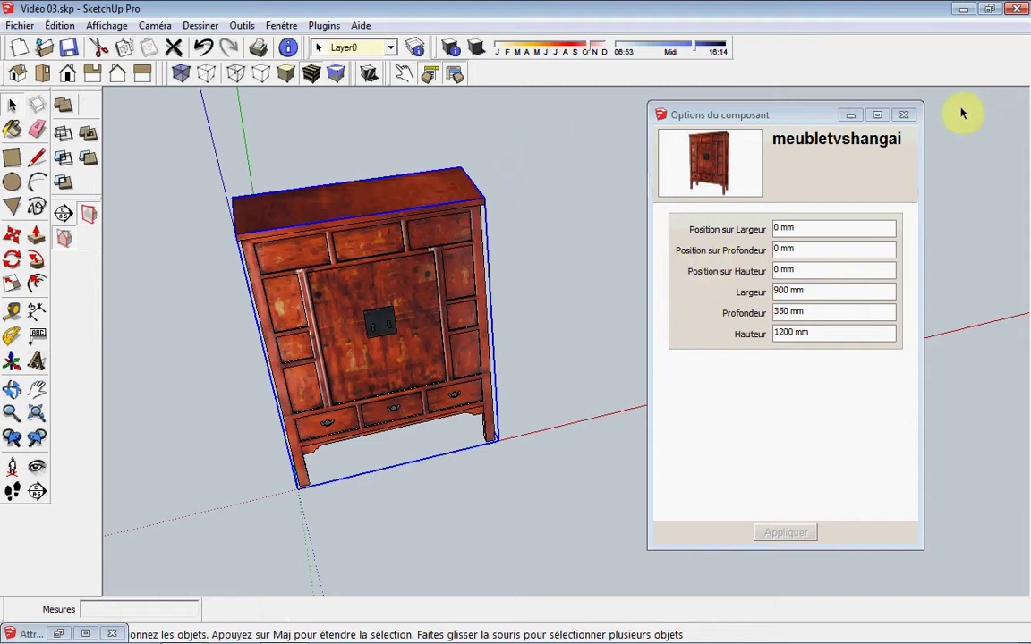
# Close Options du composant and bring up the Component Attributes panel instead.
pyautogui.click(909, 116)
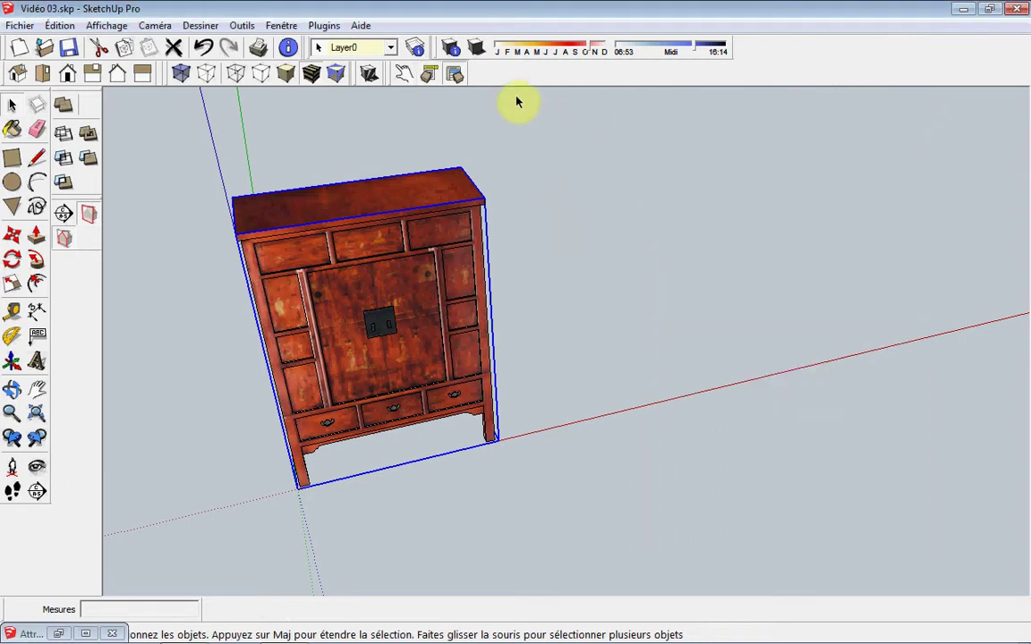
pyautogui.click(430, 79)
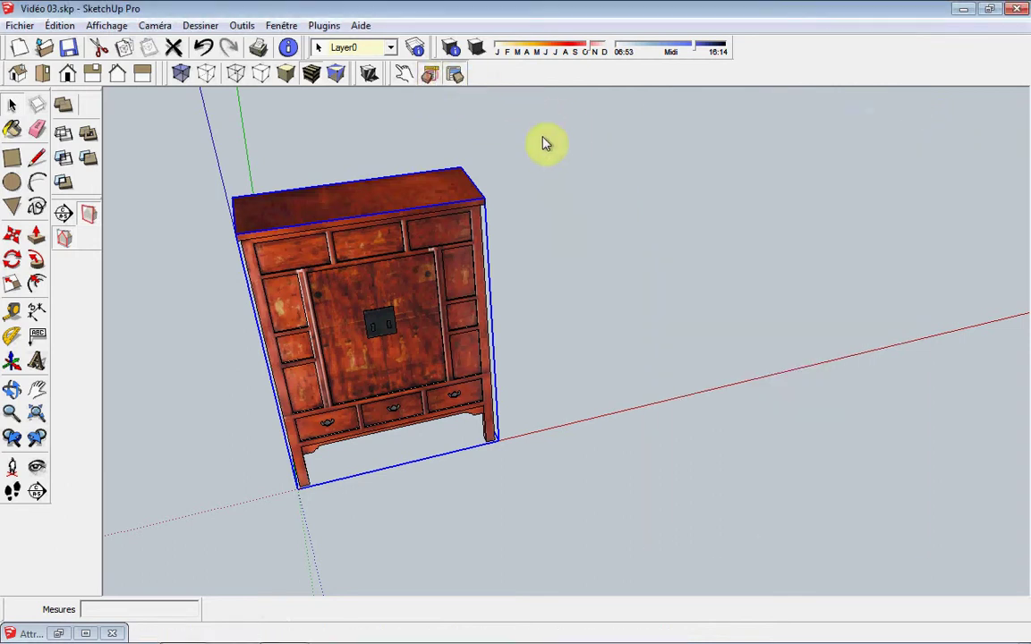
pyautogui.click(905, 114)
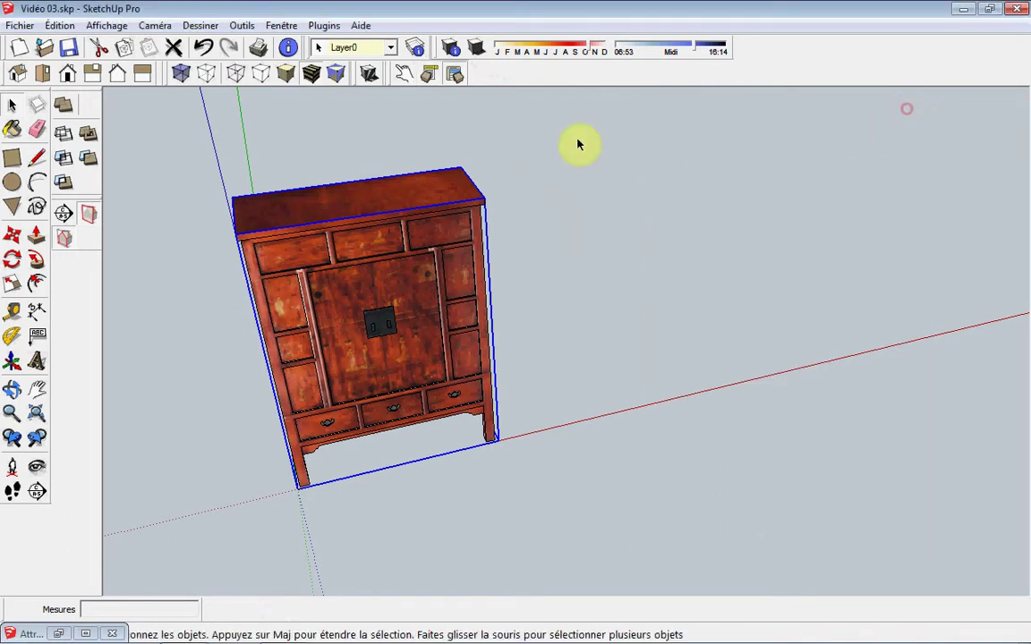
pyautogui.click(454, 78)
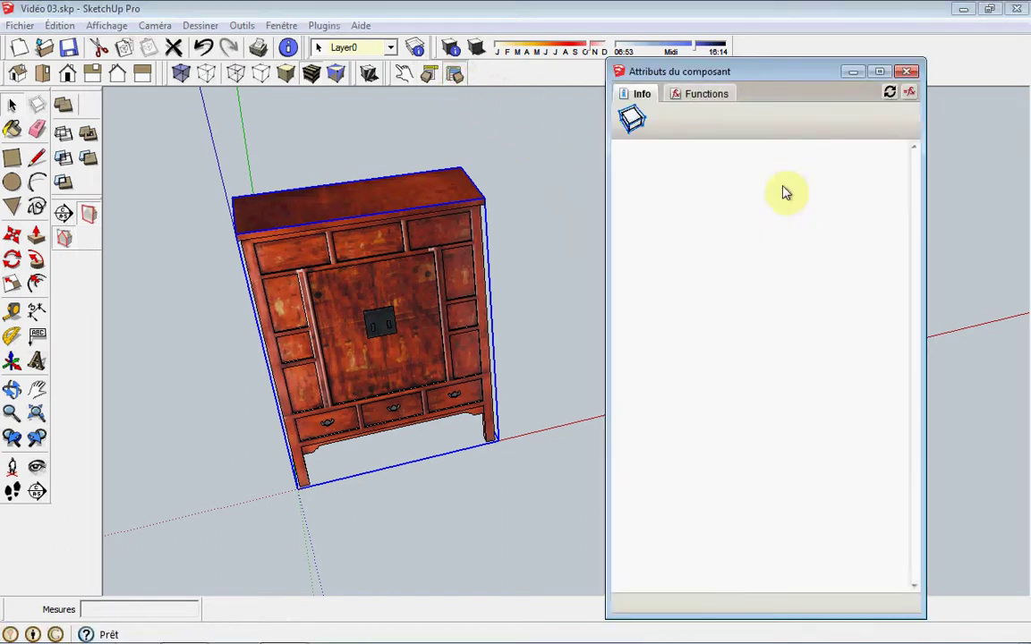
# Set the X position attribute's display rule to Attribut non visible and apply.
pyautogui.click(834, 199)
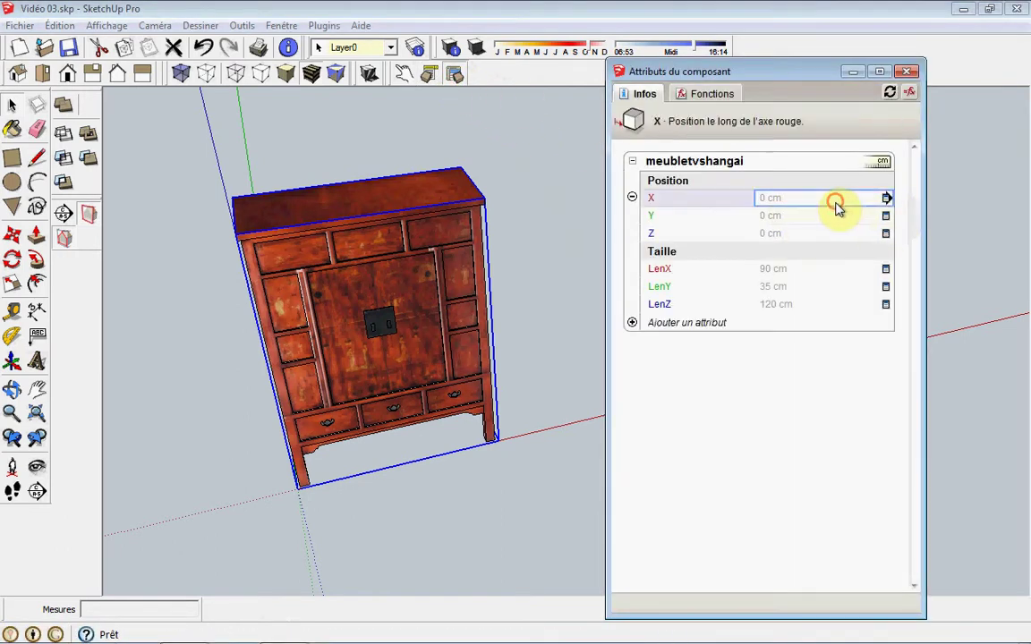
pyautogui.click(887, 199)
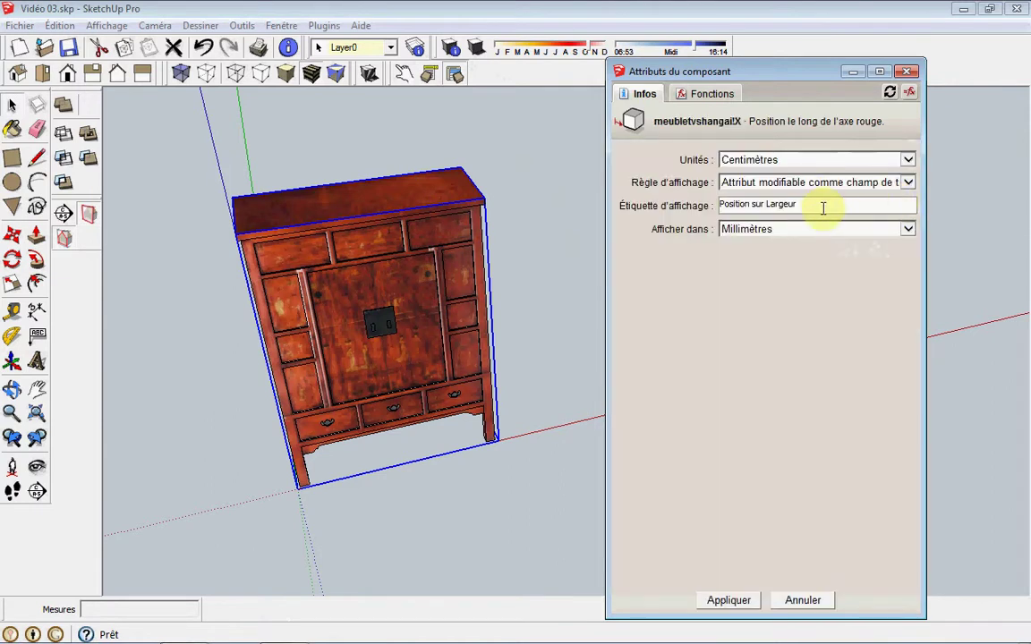
pyautogui.click(797, 185)
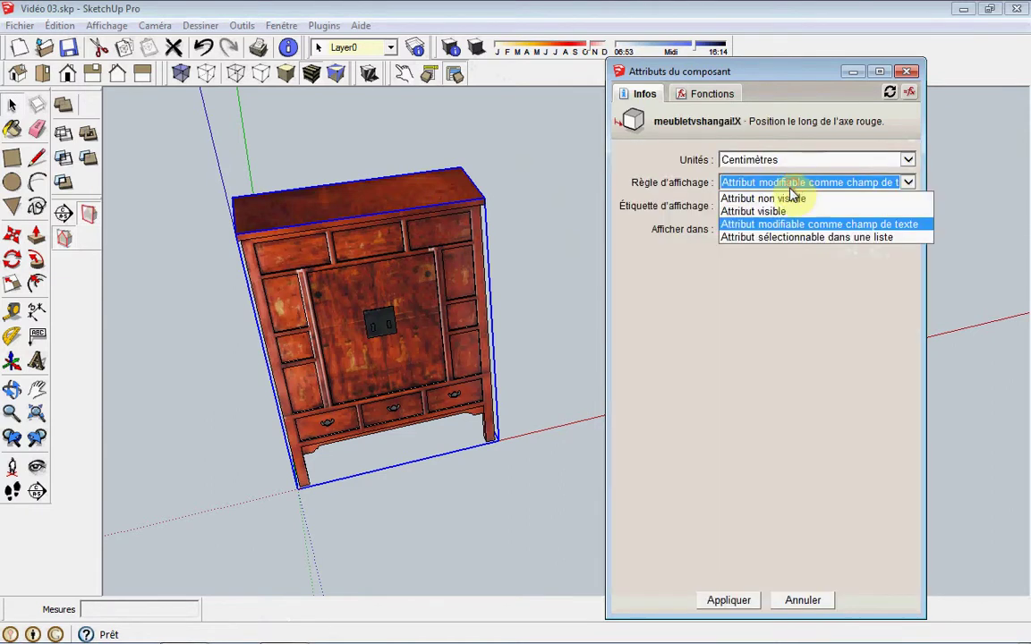
pyautogui.click(784, 197)
pyautogui.click(727, 599)
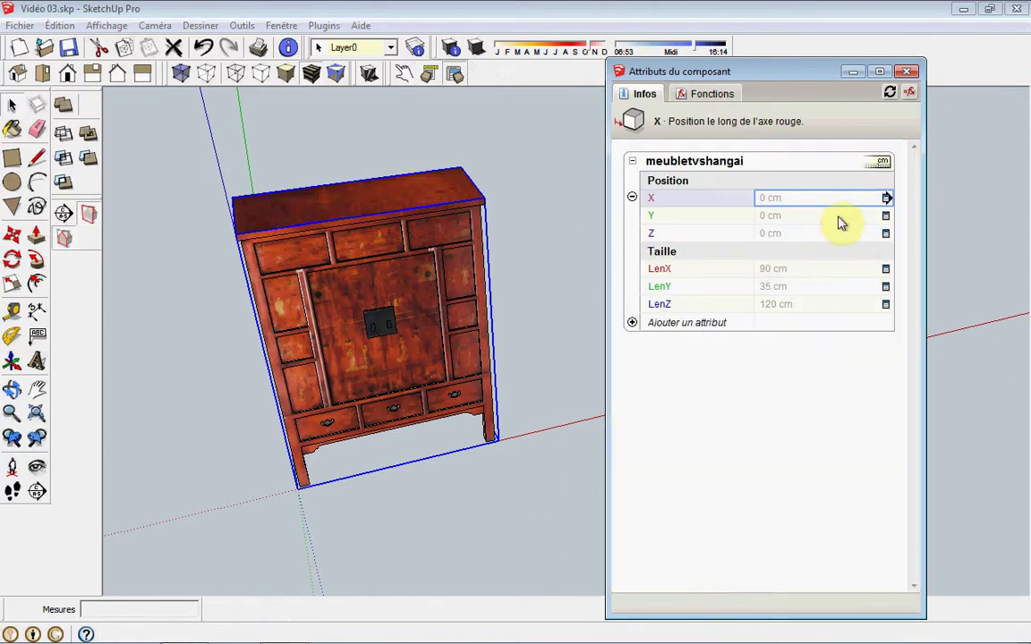
# Set the Y position attribute's display rule to Attribut non visible and apply.
pyautogui.click(884, 217)
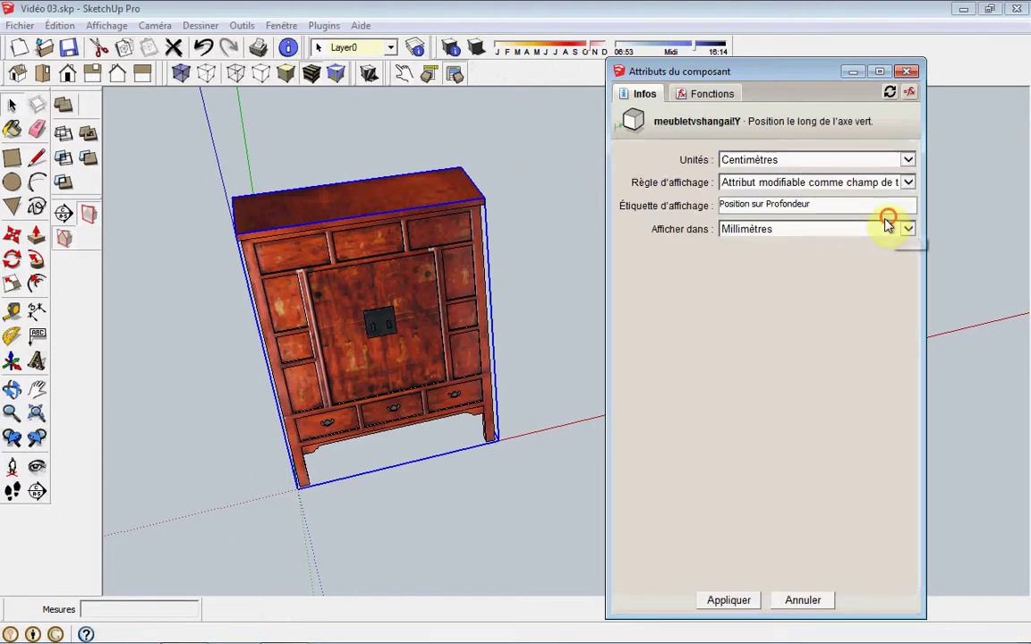
pyautogui.click(783, 184)
pyautogui.click(775, 197)
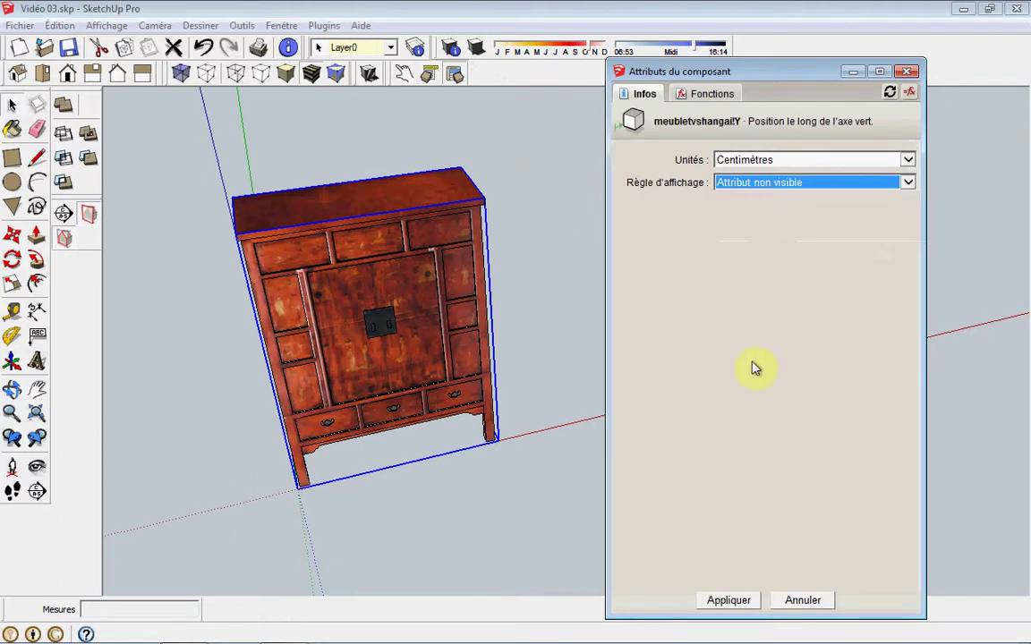
pyautogui.click(726, 599)
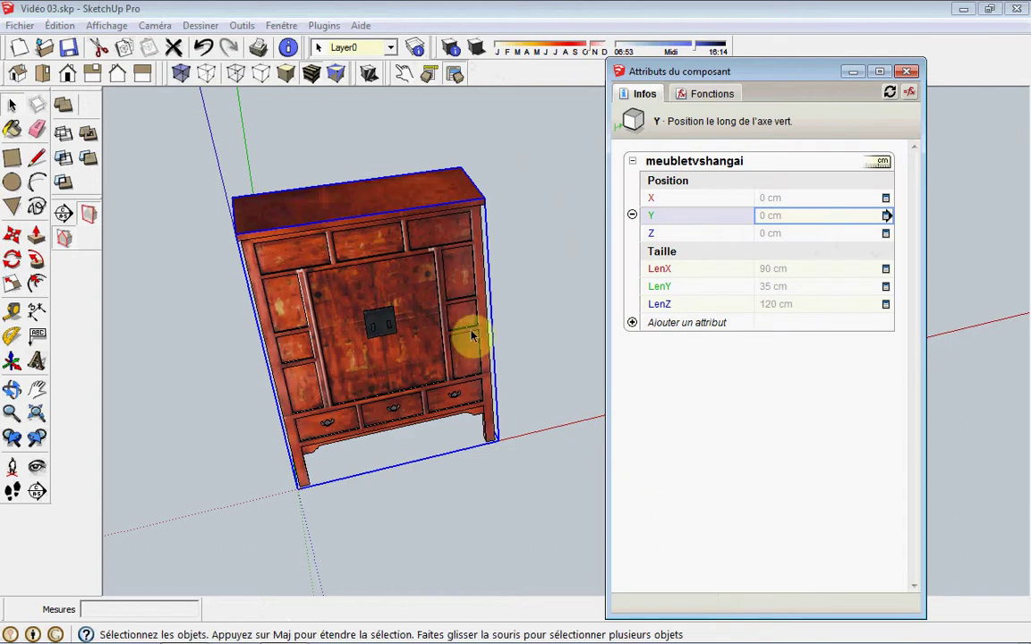
pyautogui.moveTo(442, 257)
pyautogui.mouseDown(button='middle')
pyautogui.moveTo(350, 270)
pyautogui.moveTo(460, 265)
pyautogui.moveTo(433, 262)
pyautogui.mouseUp(button='middle')
pyautogui.scroll(-1, 433, 261)
pyautogui.scroll(-1, 431, 264)
pyautogui.scroll(-2, 431, 267)
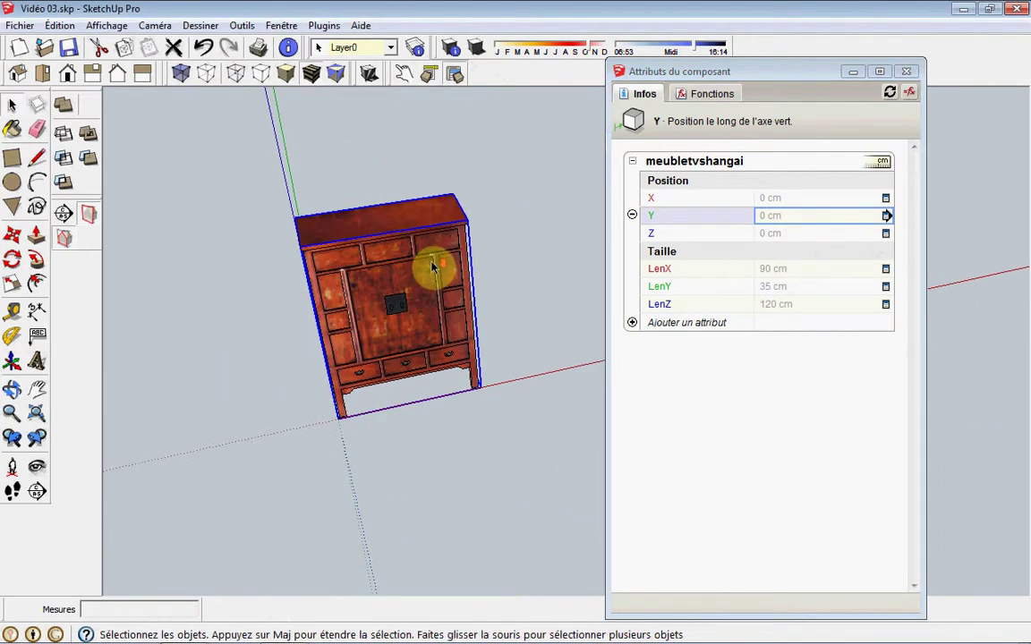
pyautogui.scroll(-1, 430, 271)
pyautogui.scroll(2, 430, 272)
pyautogui.scroll(1, 421, 278)
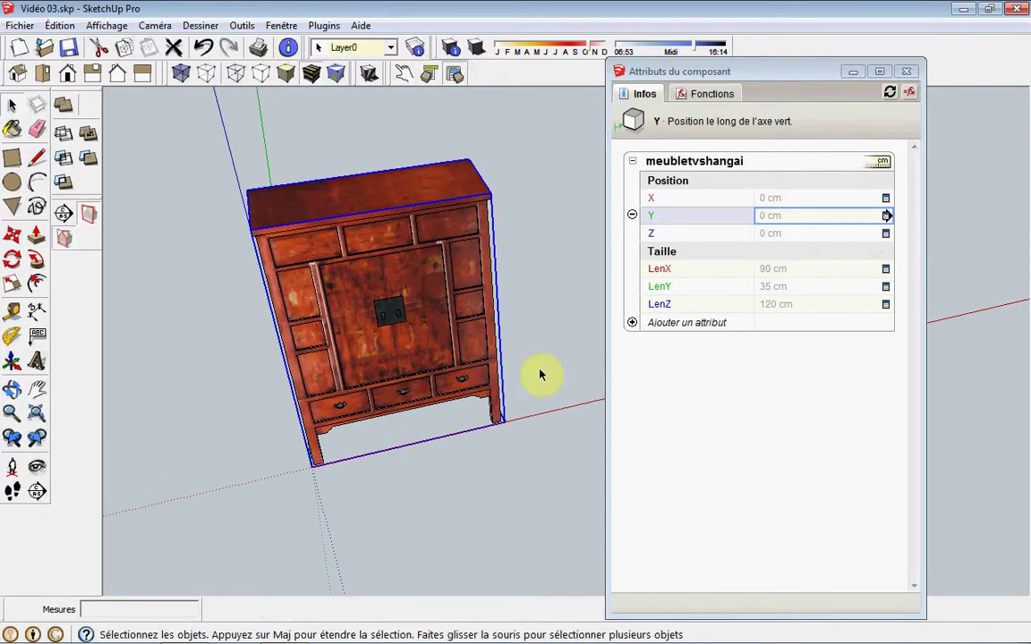
# Add the Rotation group (RotX, RotY, RotZ at 0) and view the cabinet frontally.
pyautogui.click(632, 323)
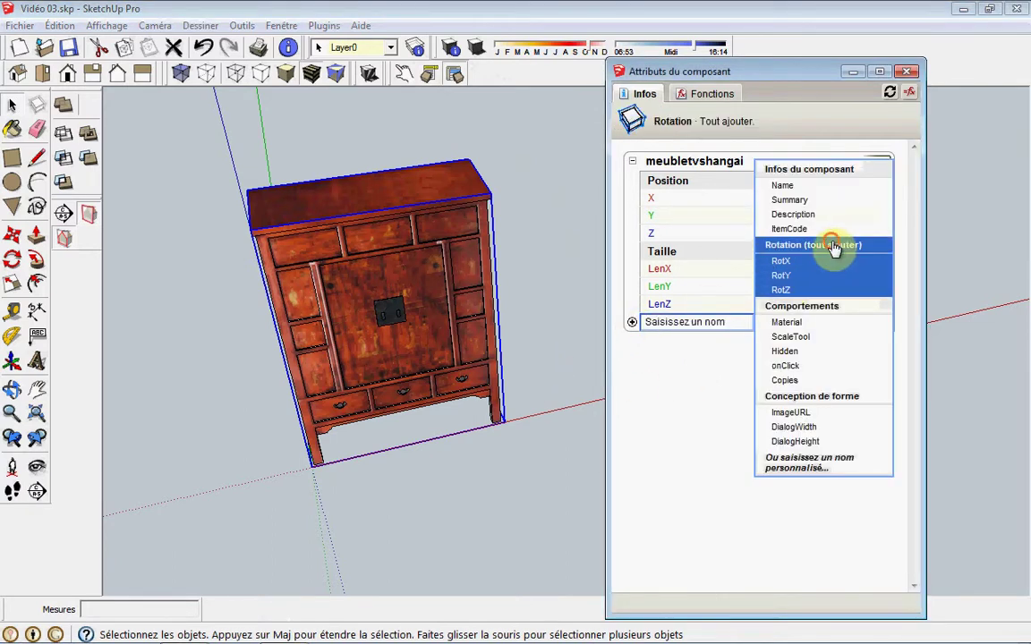
pyautogui.click(768, 248)
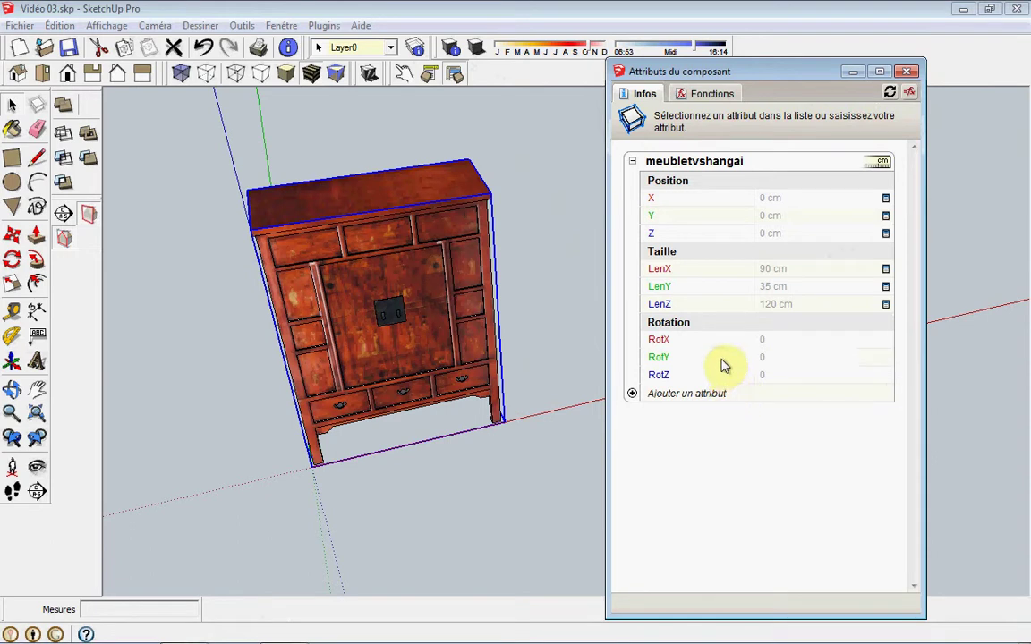
pyautogui.click(698, 347)
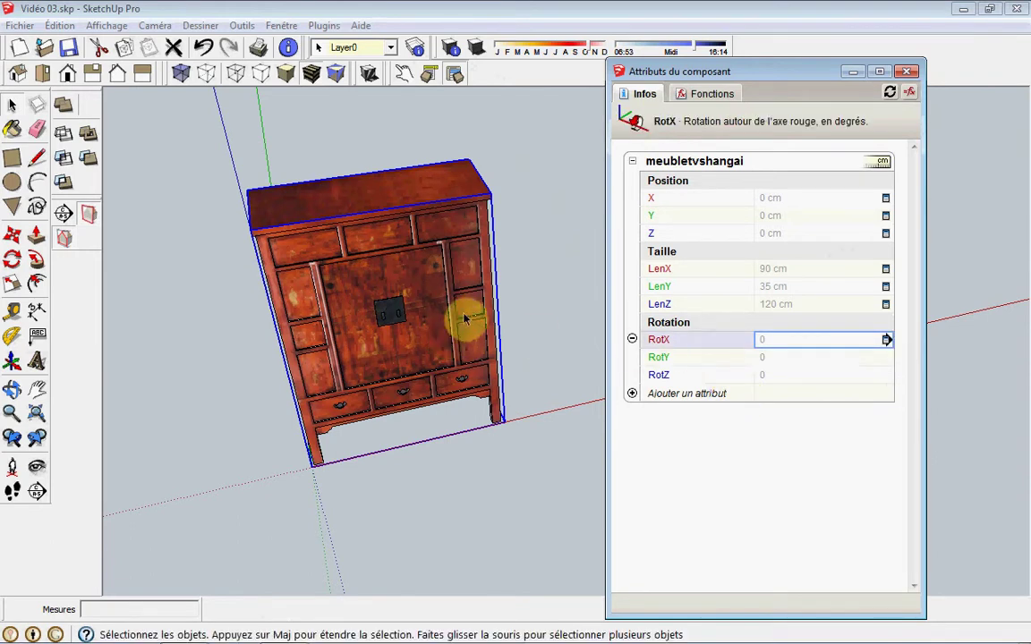
pyautogui.moveTo(467, 318); pyautogui.dragTo(405, 286, button='middle')
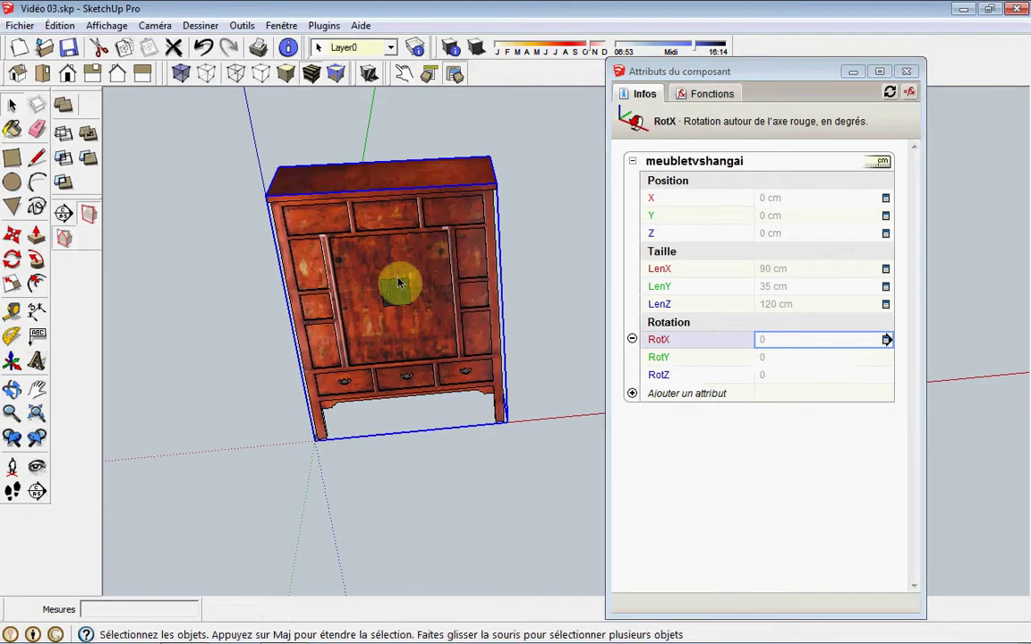
pyautogui.scroll(2, 365, 380)
pyautogui.scroll(2, 340, 425)
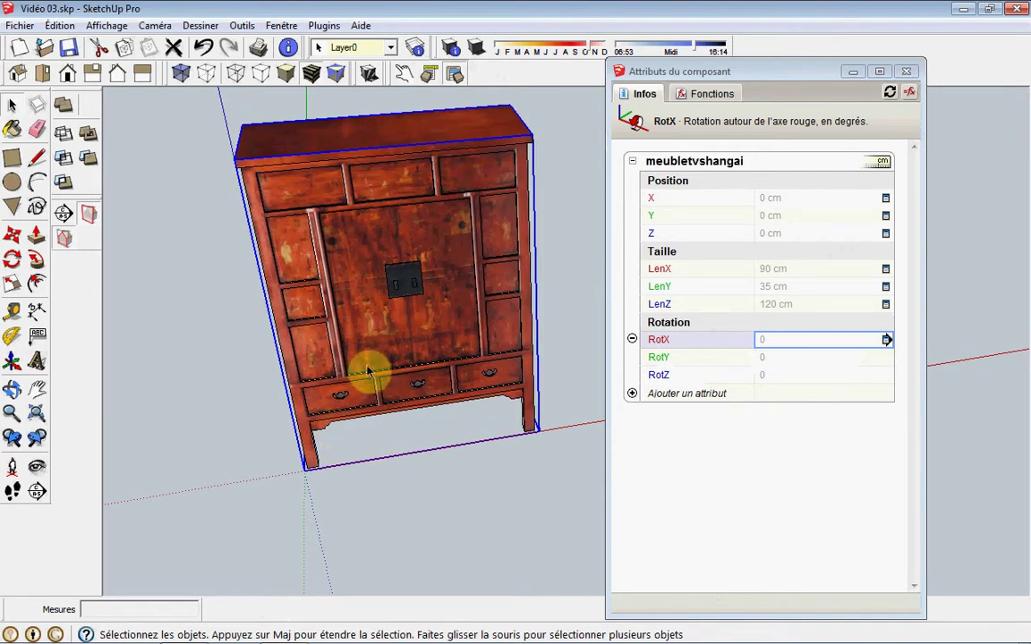
pyautogui.moveTo(403, 271)
pyautogui.mouseDown(button='middle')
pyautogui.moveTo(349, 352)
pyautogui.moveTo(332, 334)
pyautogui.mouseUp(button='middle')
# Start Modifier les axes on the cabinet and zoom in toward its legs.
pyautogui.rightClick(333, 283)
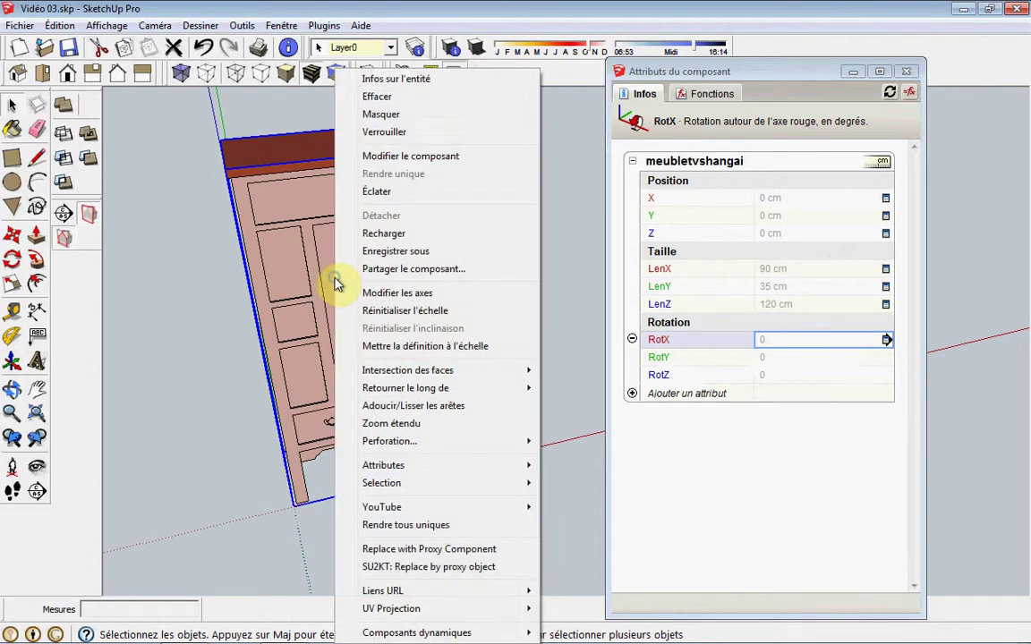
pyautogui.click(436, 294)
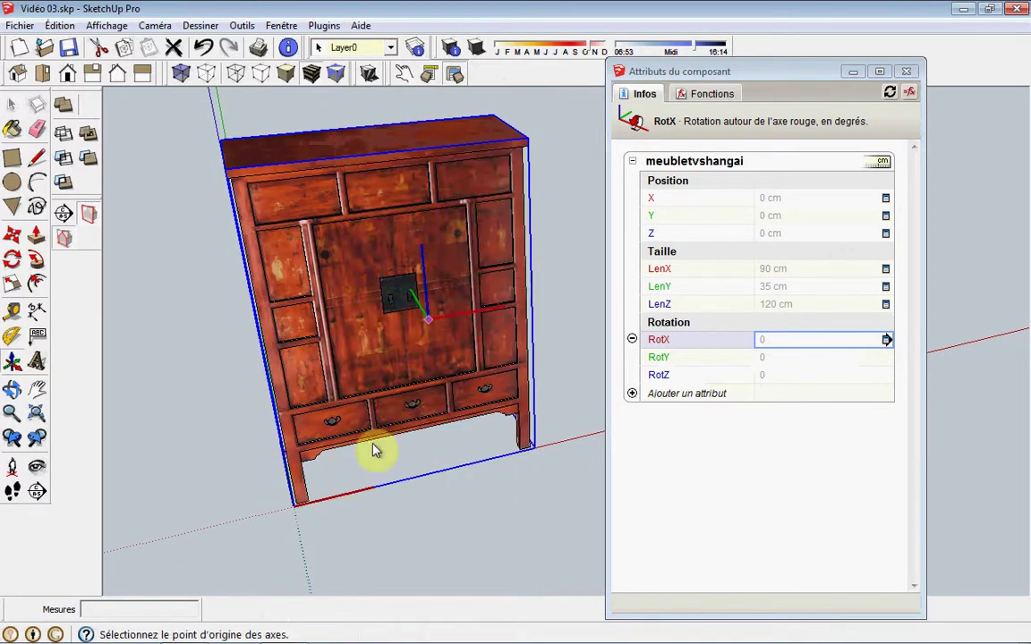
pyautogui.scroll(3, 299, 517)
pyautogui.scroll(2, 299, 515)
pyautogui.scroll(2, 300, 519)
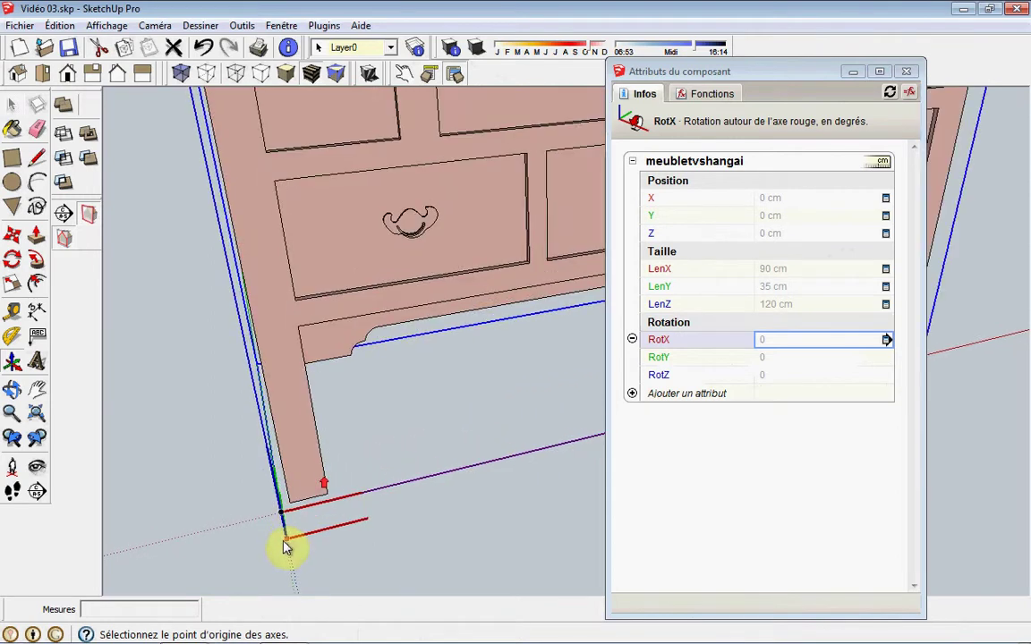
pyautogui.scroll(2, 284, 535)
pyautogui.scroll(1, 276, 512)
pyautogui.moveTo(273, 498); pyautogui.dragTo(388, 446, button='middle')
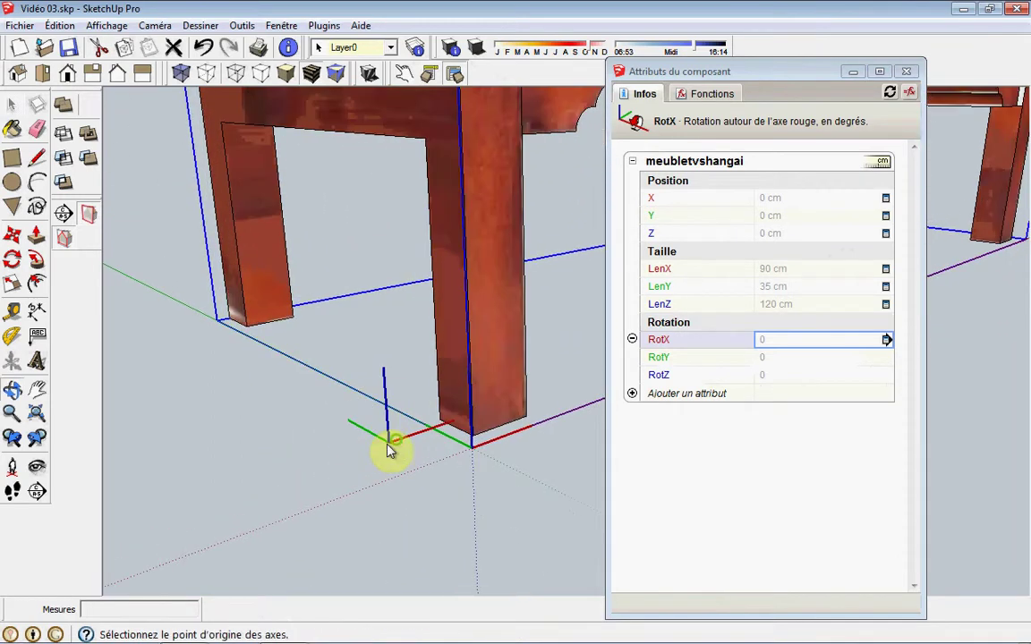
# Orbit and zoom around the front-left leg to place the axis origin at its bottom corner.
pyautogui.scroll(-2, 389, 449)
pyautogui.scroll(-2, 396, 471)
pyautogui.scroll(2, 501, 474)
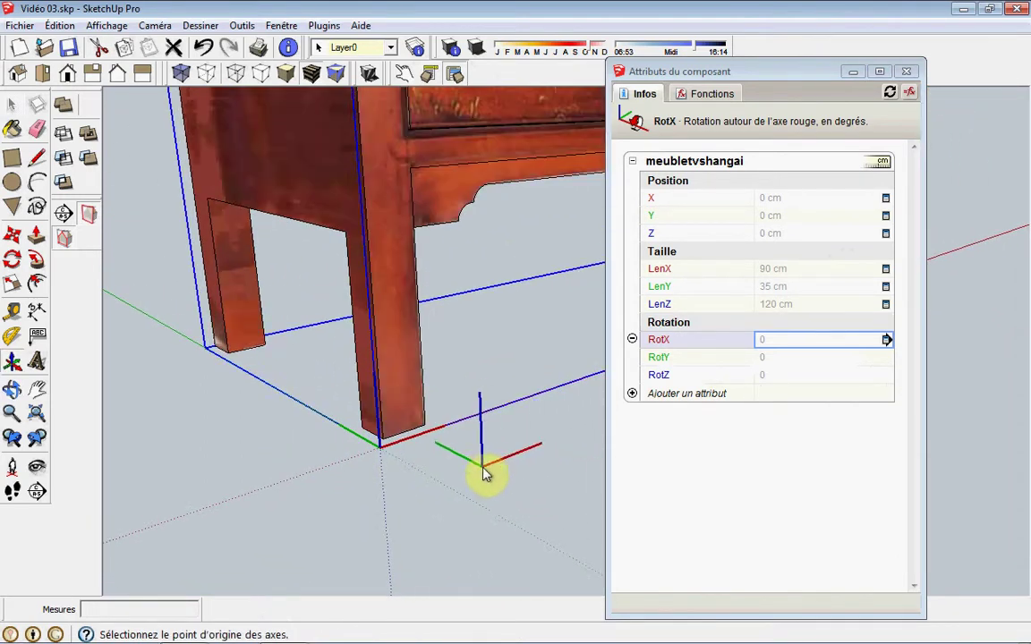
pyautogui.scroll(2, 448, 472)
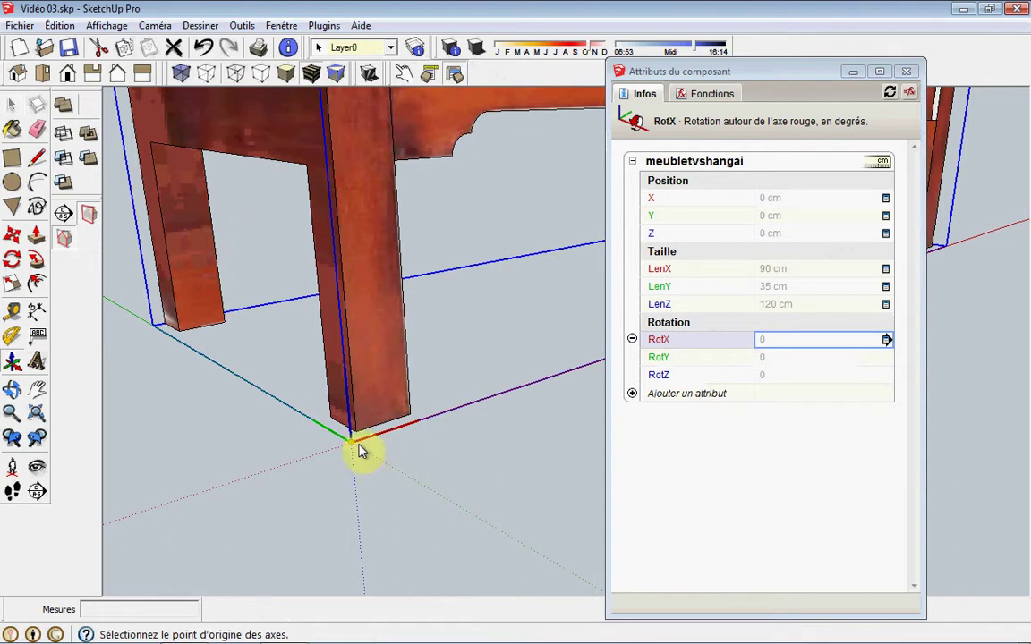
pyautogui.scroll(-2, 359, 450)
pyautogui.scroll(-1, 362, 460)
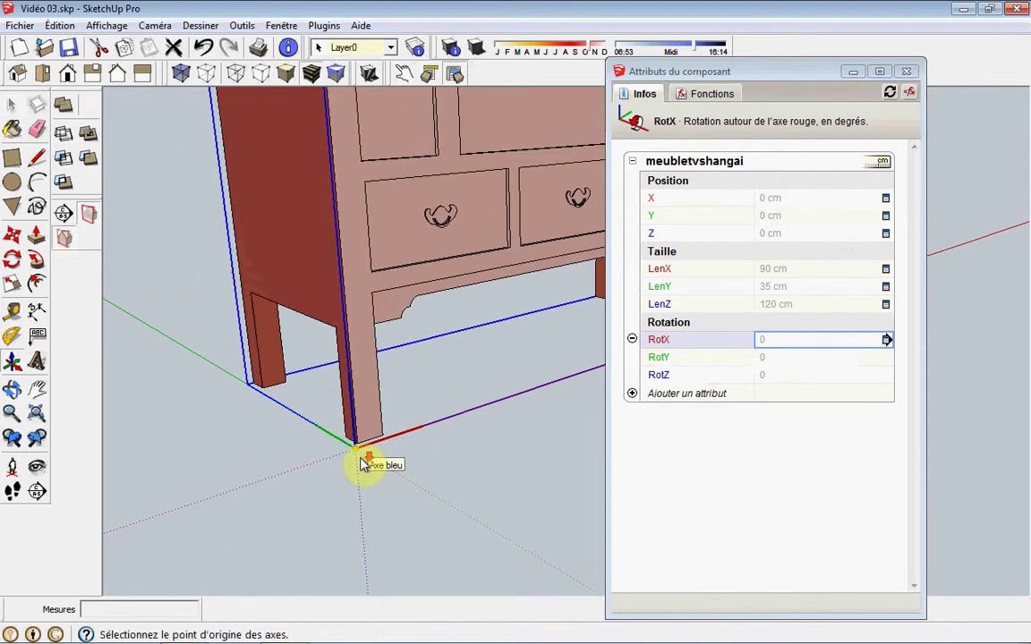
pyautogui.scroll(1, 366, 463)
pyautogui.scroll(1, 367, 462)
pyautogui.scroll(-2, 366, 462)
pyautogui.moveTo(367, 460)
pyautogui.mouseDown(button='middle')
pyautogui.moveTo(422, 403)
pyautogui.moveTo(347, 420)
pyautogui.mouseUp(button='middle')
pyautogui.scroll(-3, 346, 417)
pyautogui.scroll(1, 362, 401)
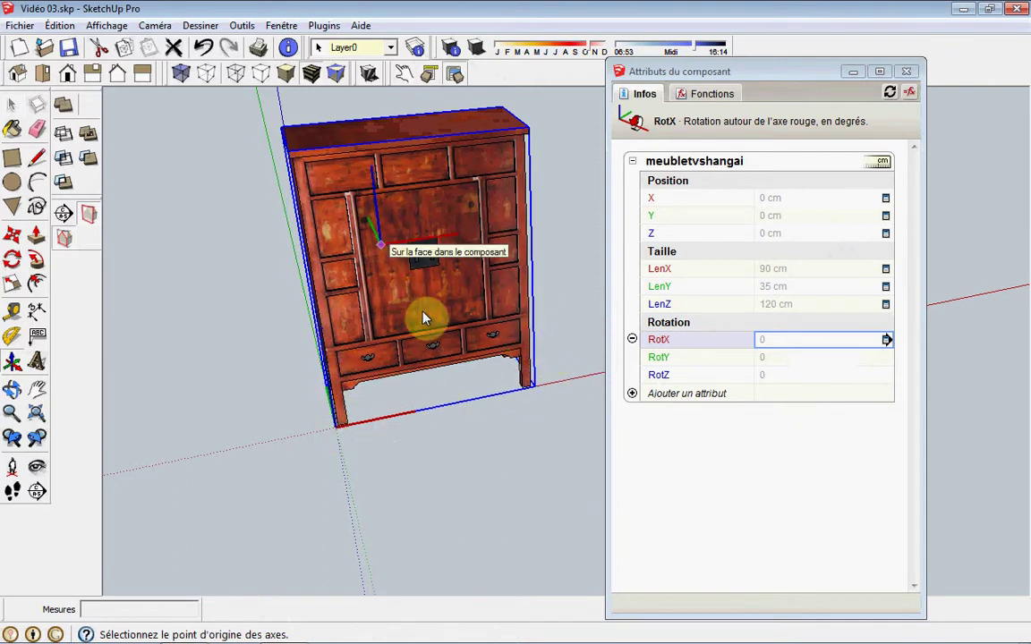
pyautogui.moveTo(420, 352)
pyautogui.mouseDown(button='middle')
pyautogui.moveTo(407, 376)
pyautogui.moveTo(214, 380)
pyautogui.moveTo(419, 356)
pyautogui.mouseUp(button='middle')
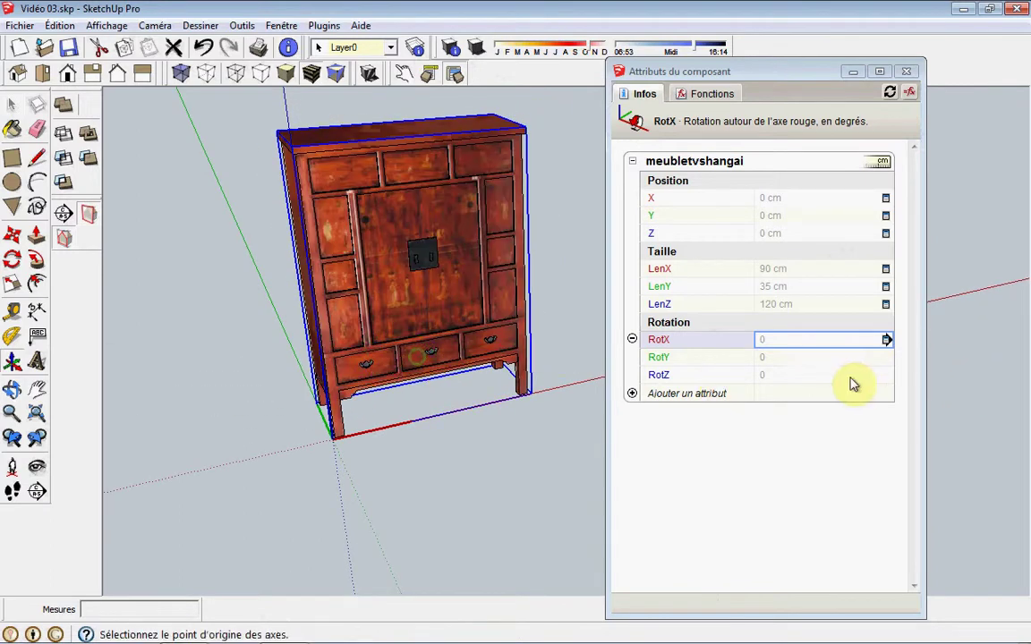
# Set RotZ to =90 and view the cabinet turned a quarter turn.
pyautogui.click(791, 377)
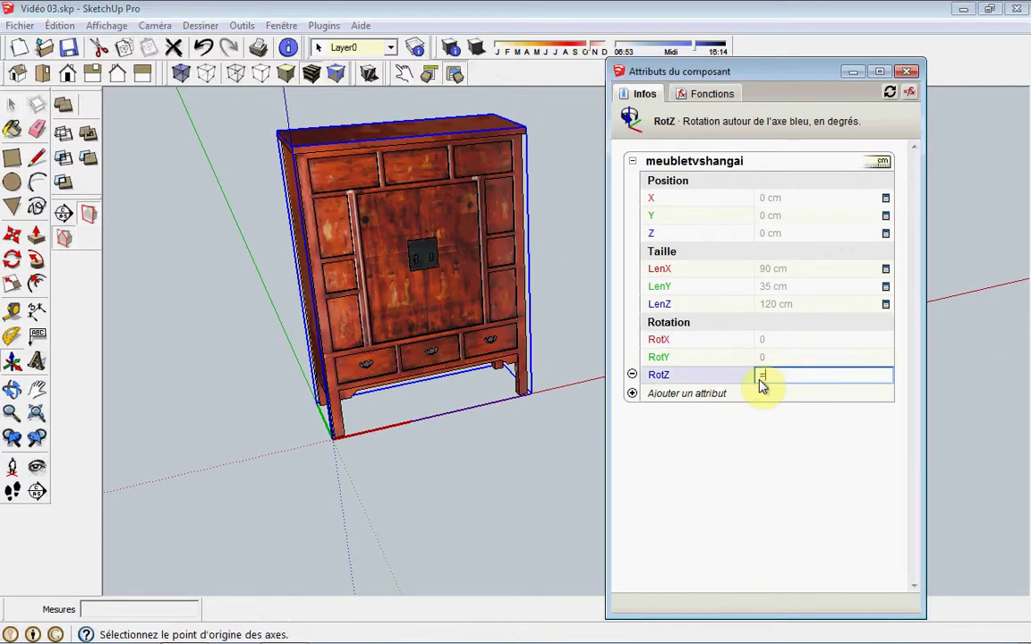
pyautogui.press('Return')
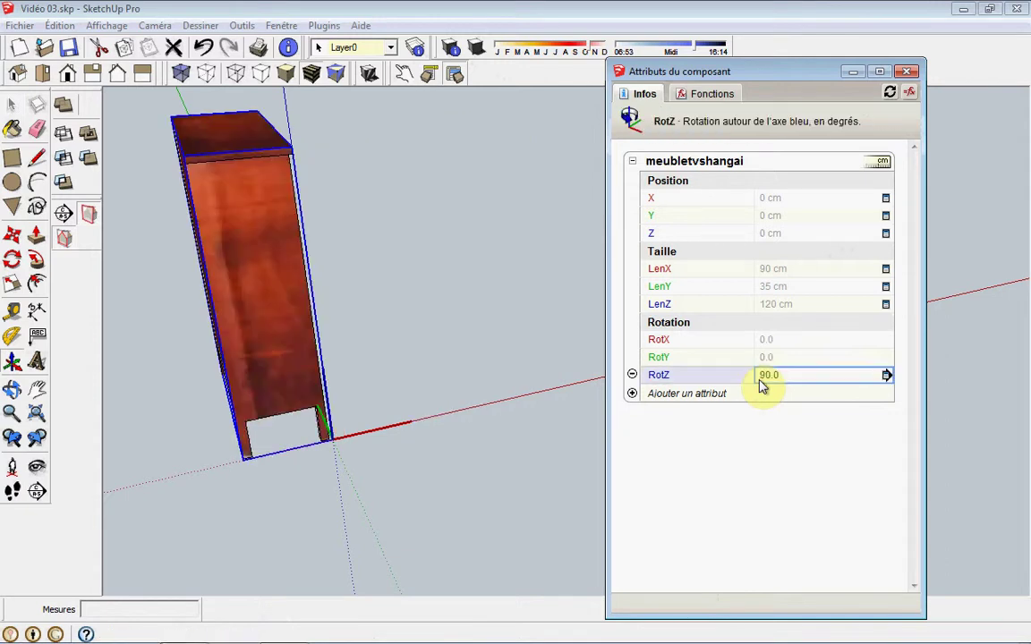
pyautogui.moveTo(426, 345)
pyautogui.mouseDown(button='middle')
pyautogui.moveTo(265, 345)
pyautogui.moveTo(525, 154)
pyautogui.moveTo(189, 268)
pyautogui.moveTo(265, 149)
pyautogui.moveTo(340, 322)
pyautogui.mouseUp(button='middle')
pyautogui.scroll(2, 281, 425)
pyautogui.scroll(2, 371, 462)
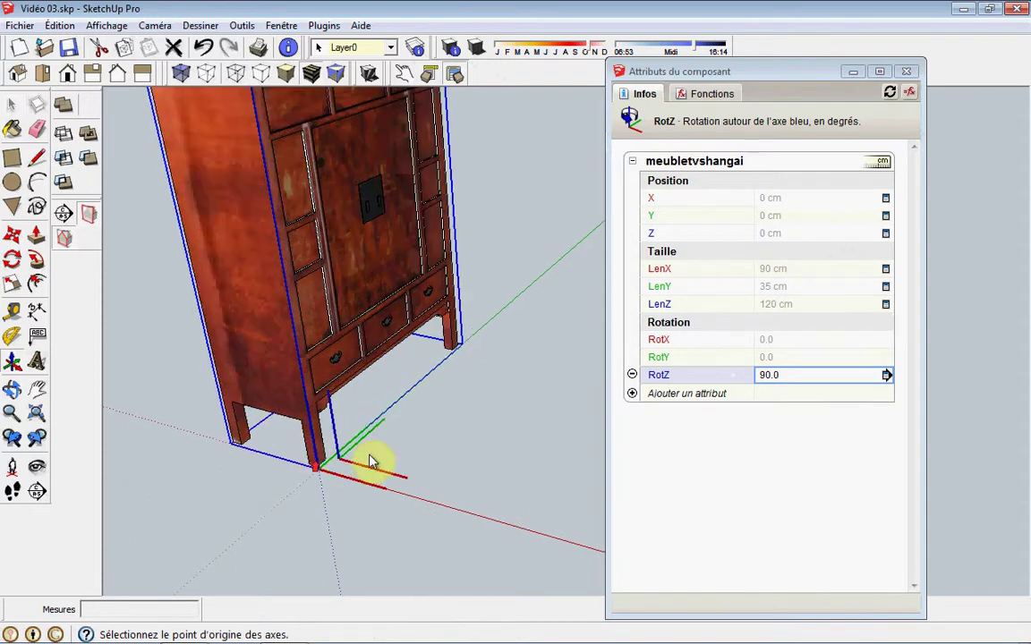
pyautogui.scroll(2, 299, 472)
pyautogui.scroll(1, 299, 474)
pyautogui.scroll(1, 298, 484)
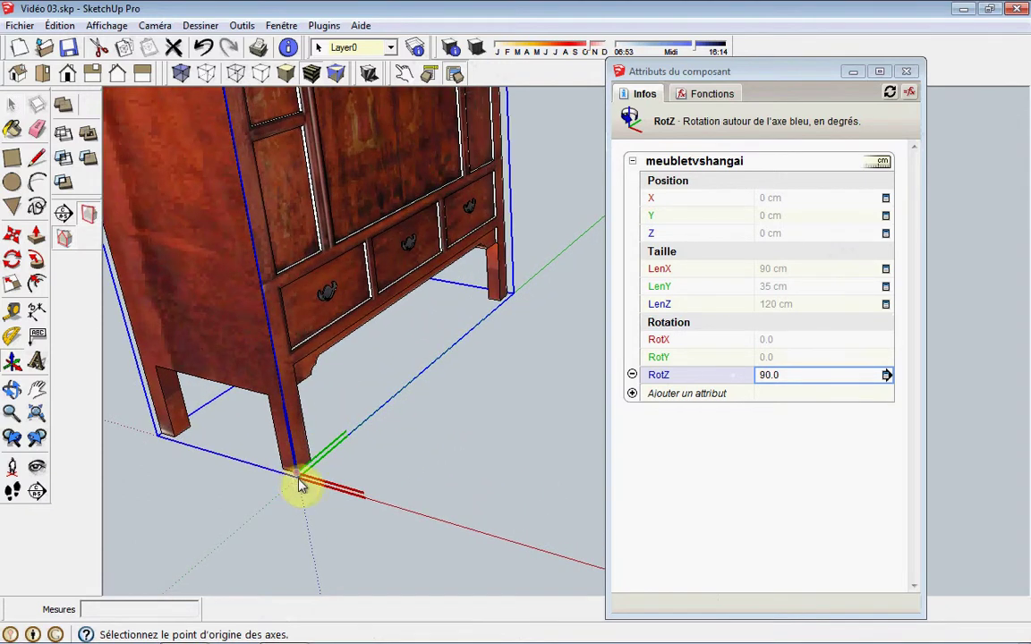
pyautogui.scroll(-2, 426, 448)
pyautogui.scroll(-2, 479, 407)
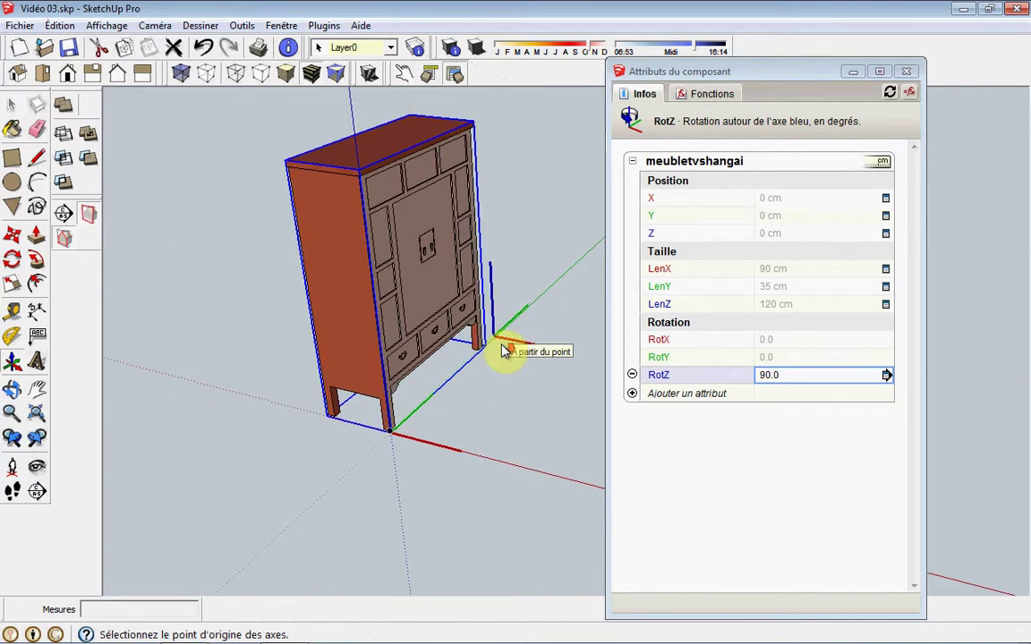
# Try RotZ at =-90, then set it back to =90.
pyautogui.click(817, 379)
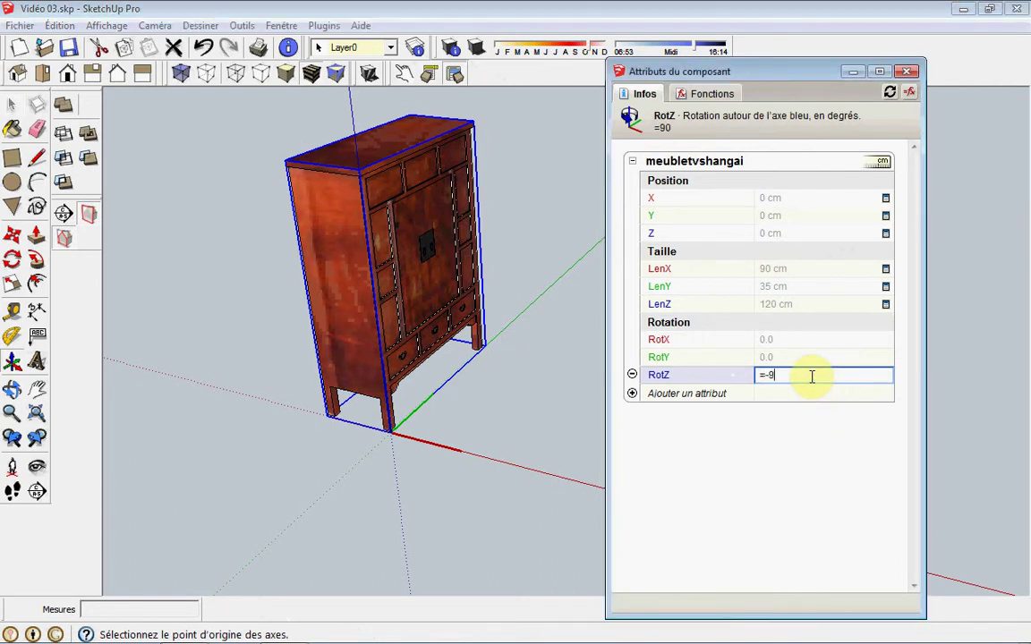
pyautogui.press('Return')
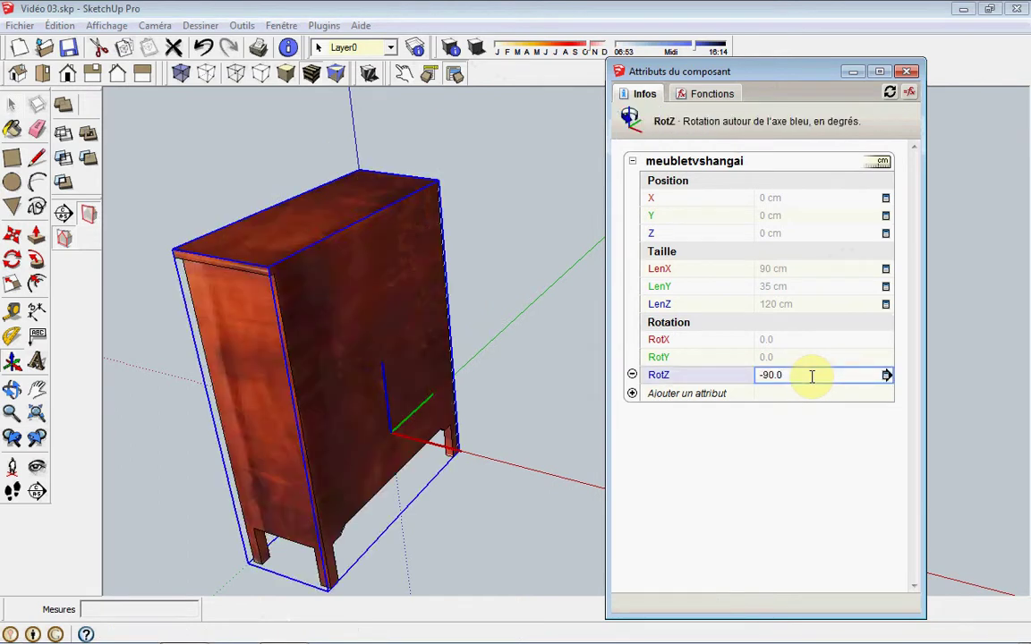
pyautogui.click(812, 375)
pyautogui.write('=90')
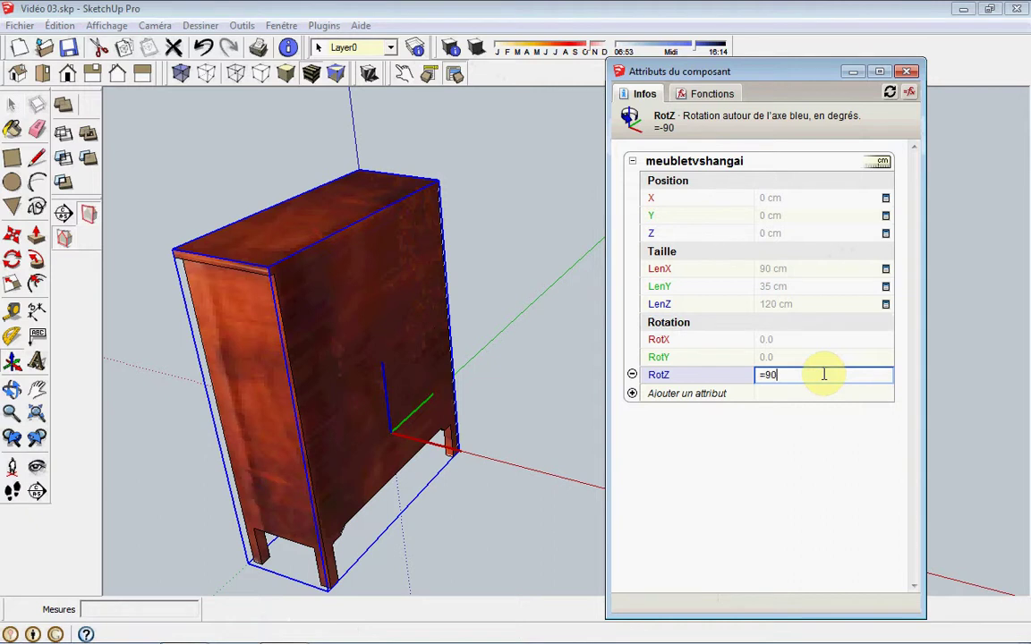
pyautogui.press('Return')
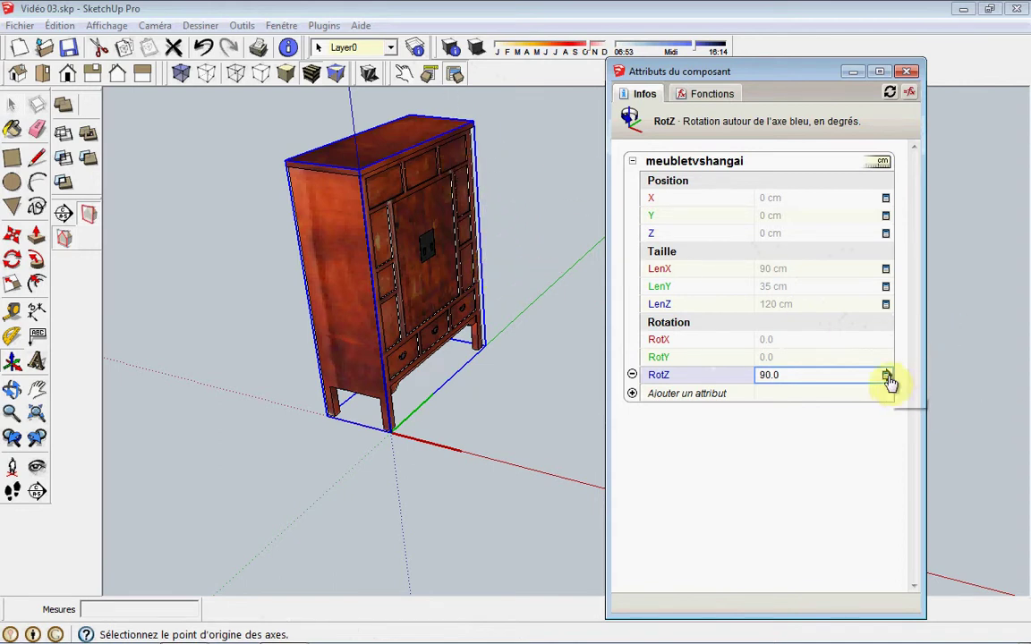
# Make RotZ an editable text field labelled 'Rotation sur Z', apply, and close Attributs du composant.
pyautogui.click(885, 376)
pyautogui.click(788, 162)
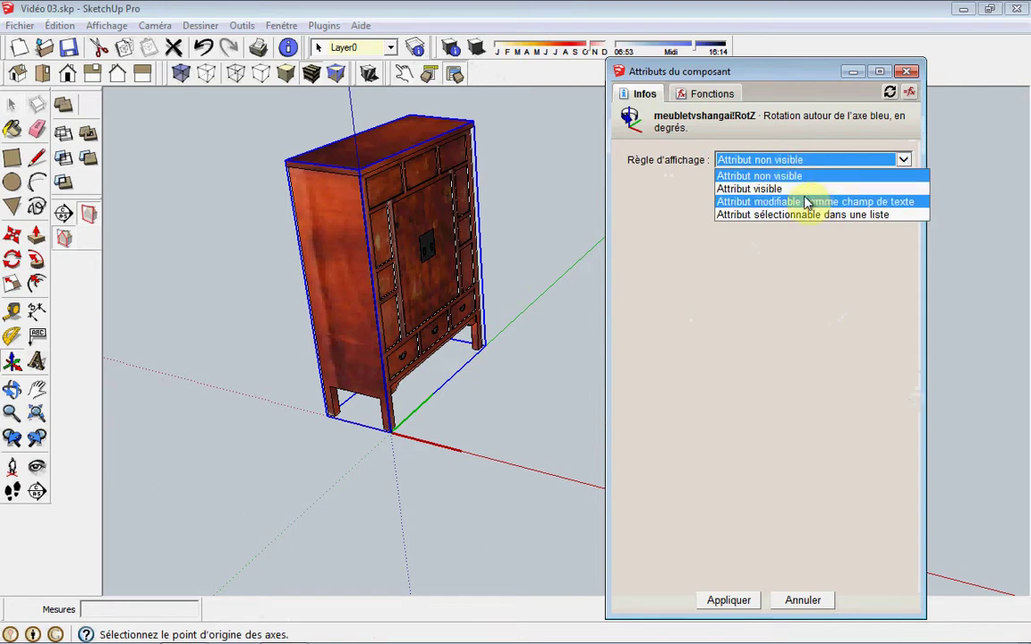
pyautogui.click(805, 203)
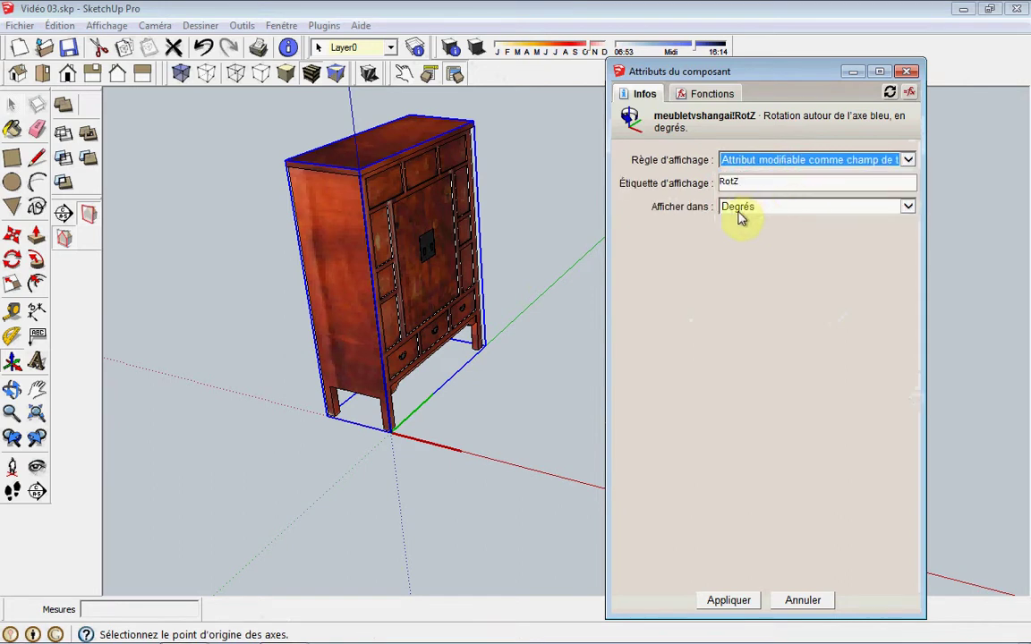
pyautogui.doubleClick(755, 184)
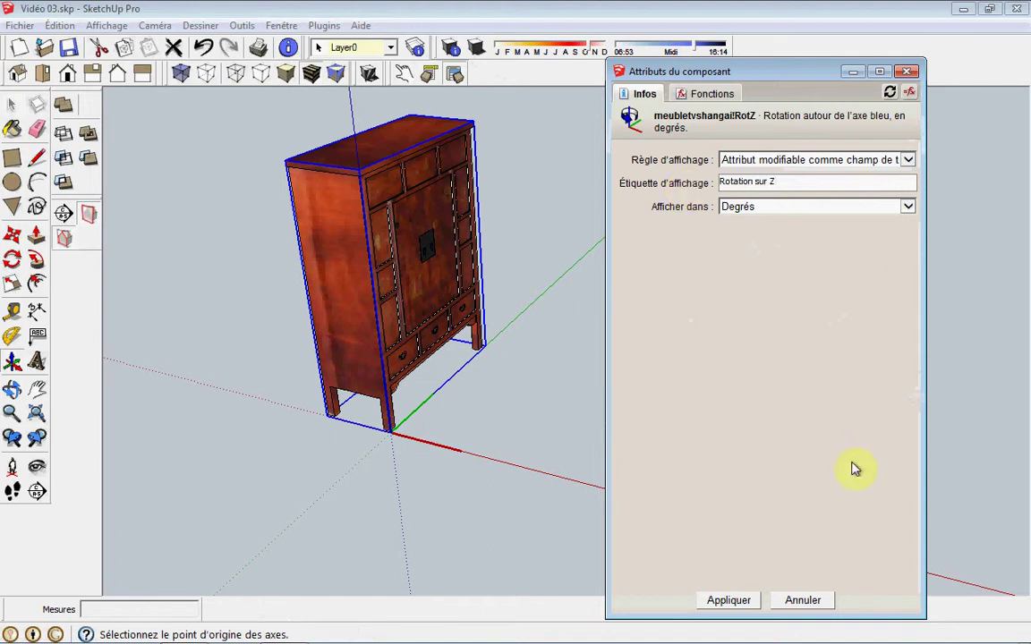
pyautogui.click(728, 599)
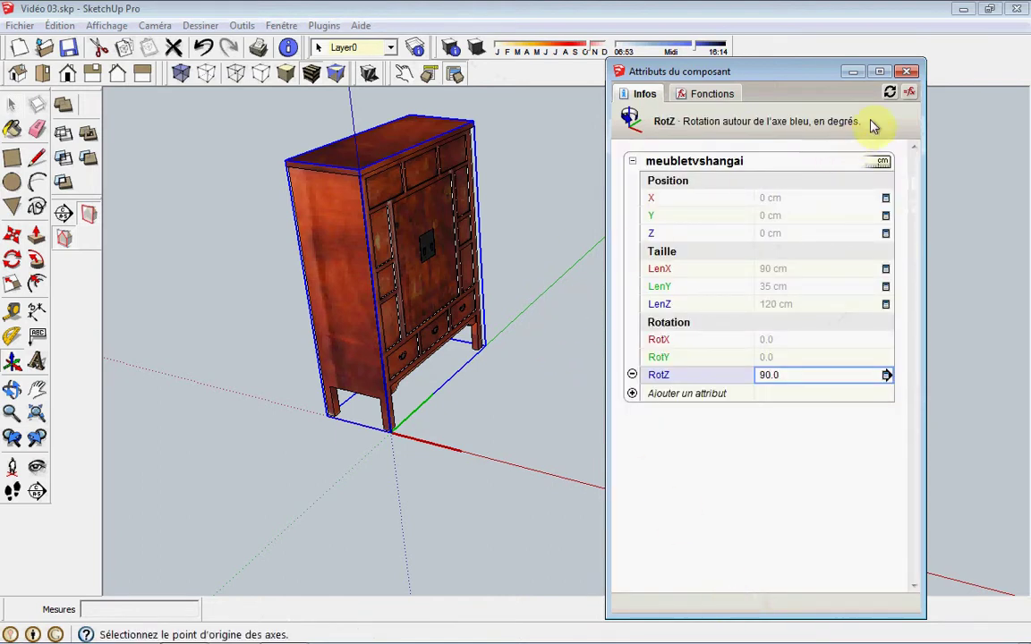
pyautogui.click(908, 71)
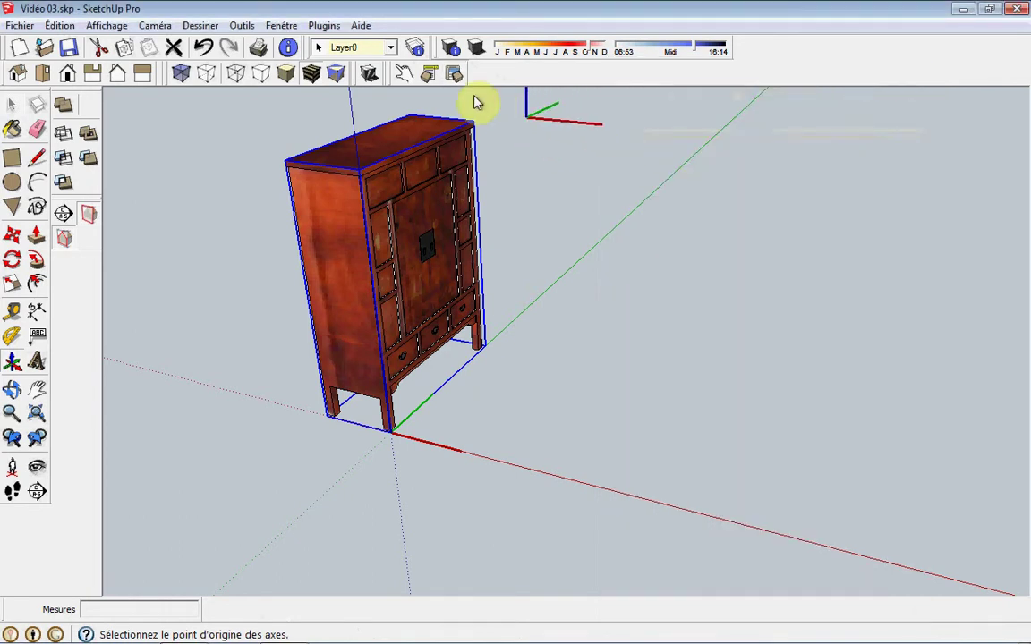
# Change Rotation sur Z from 90° to 0° in Options du composant and view the cabinet front.
pyautogui.click(428, 74)
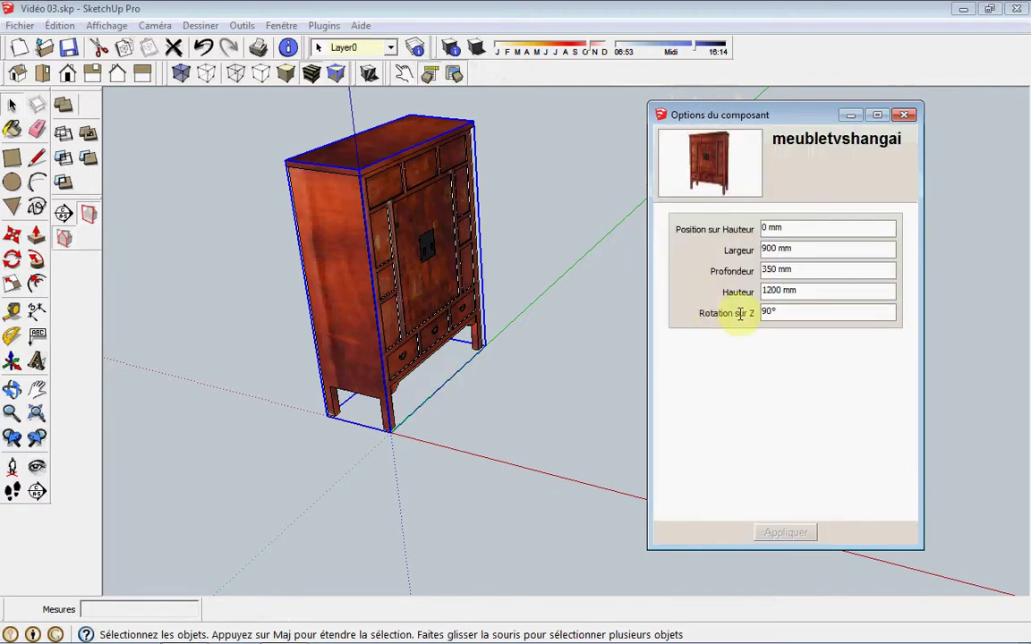
pyautogui.moveTo(812, 312); pyautogui.dragTo(723, 310)
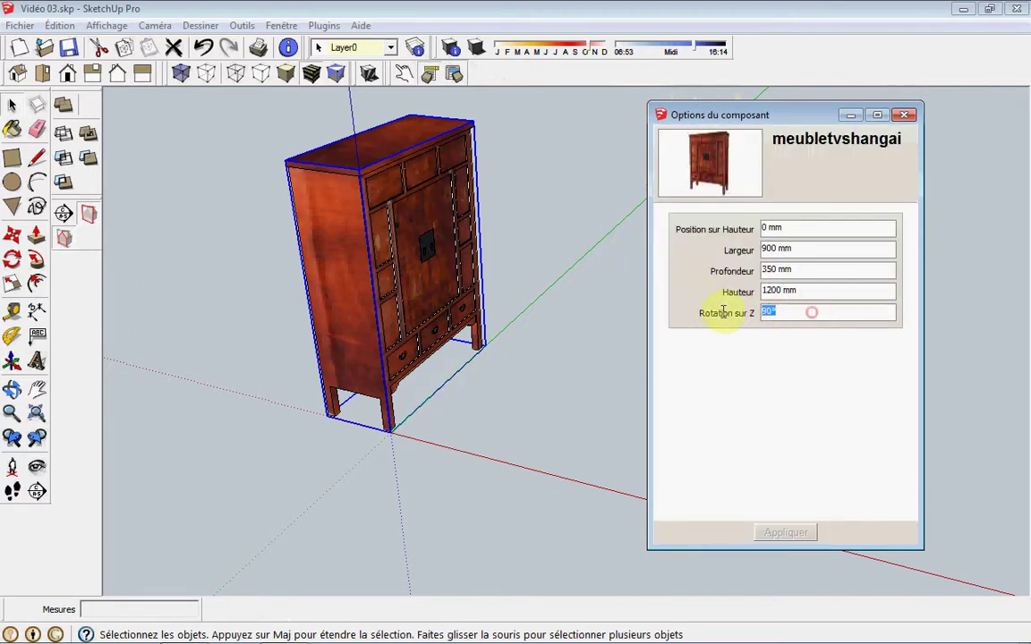
pyautogui.write('0')
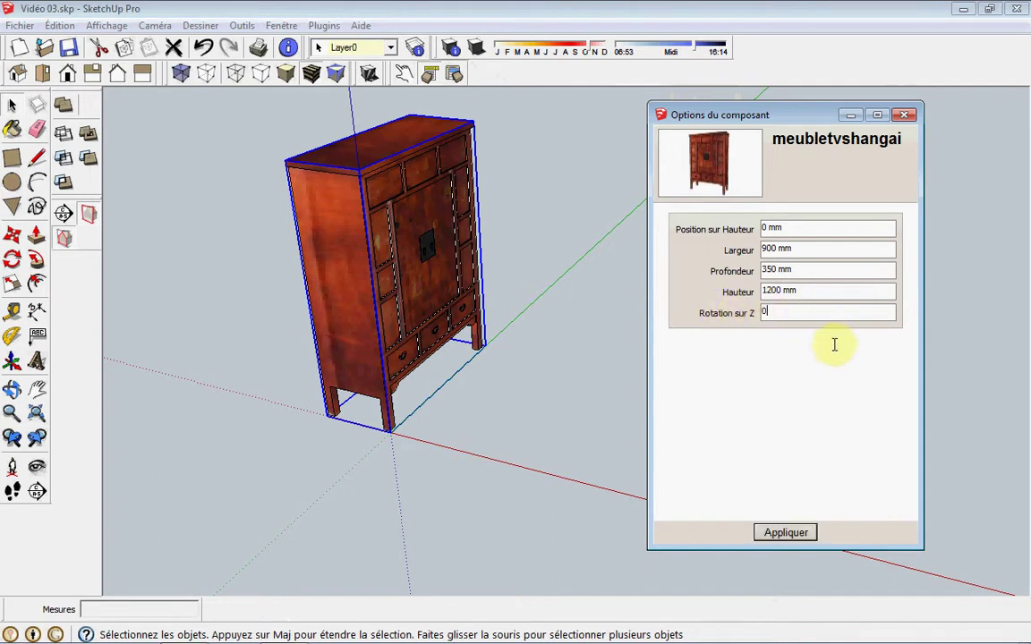
pyautogui.click(786, 534)
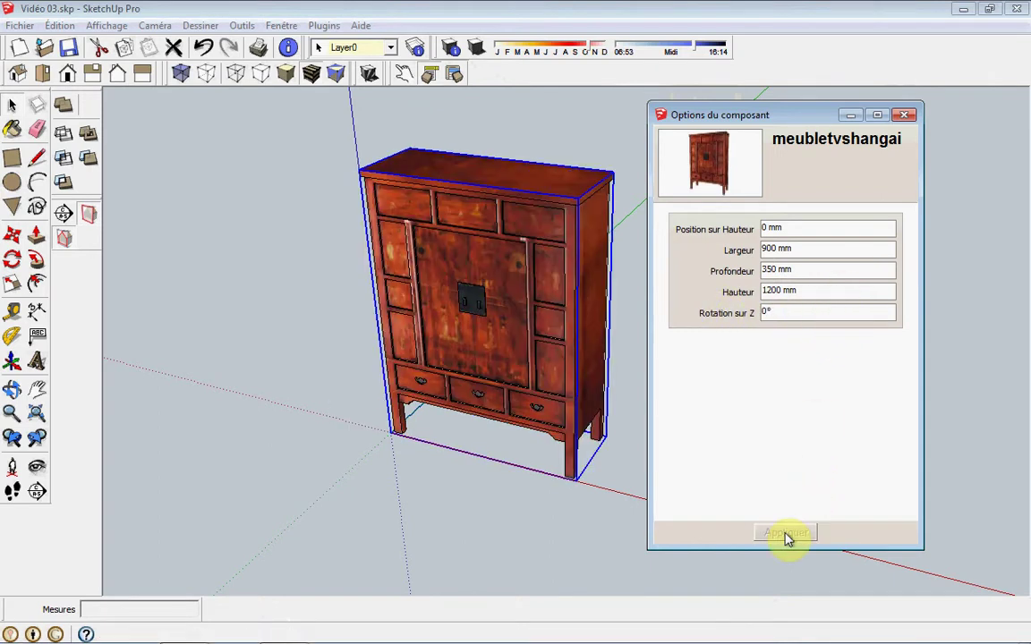
pyautogui.moveTo(437, 402)
pyautogui.mouseDown(button='middle')
pyautogui.moveTo(672, 406)
pyautogui.moveTo(652, 346)
pyautogui.moveTo(575, 349)
pyautogui.mouseUp(button='middle')
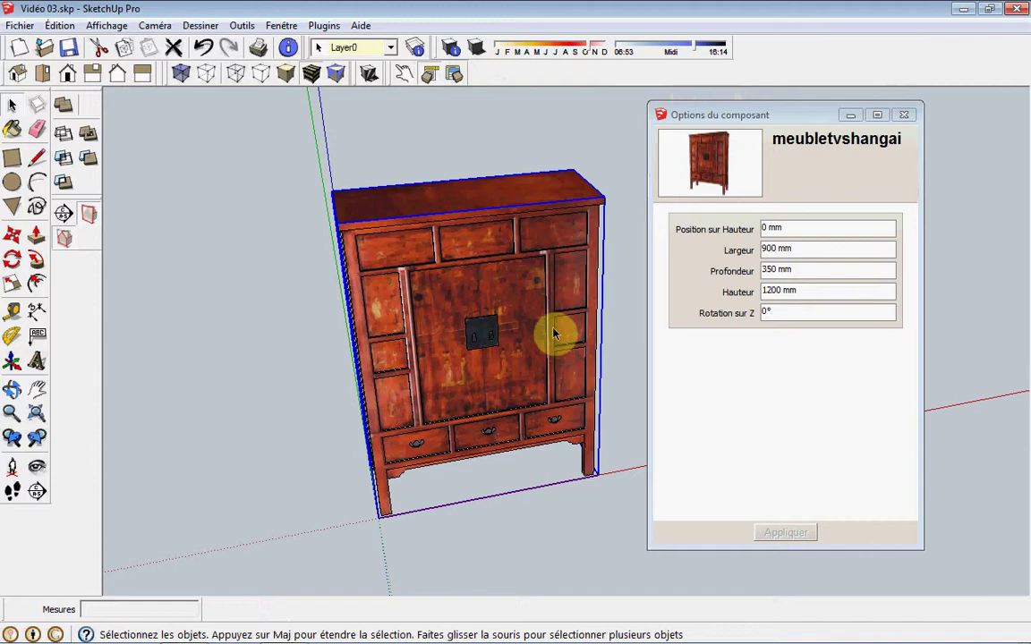
pyautogui.moveTo(553, 333); pyautogui.dragTo(501, 276, button='middle')
pyautogui.scroll(-2, 483, 315)
pyautogui.scroll(3, 520, 307)
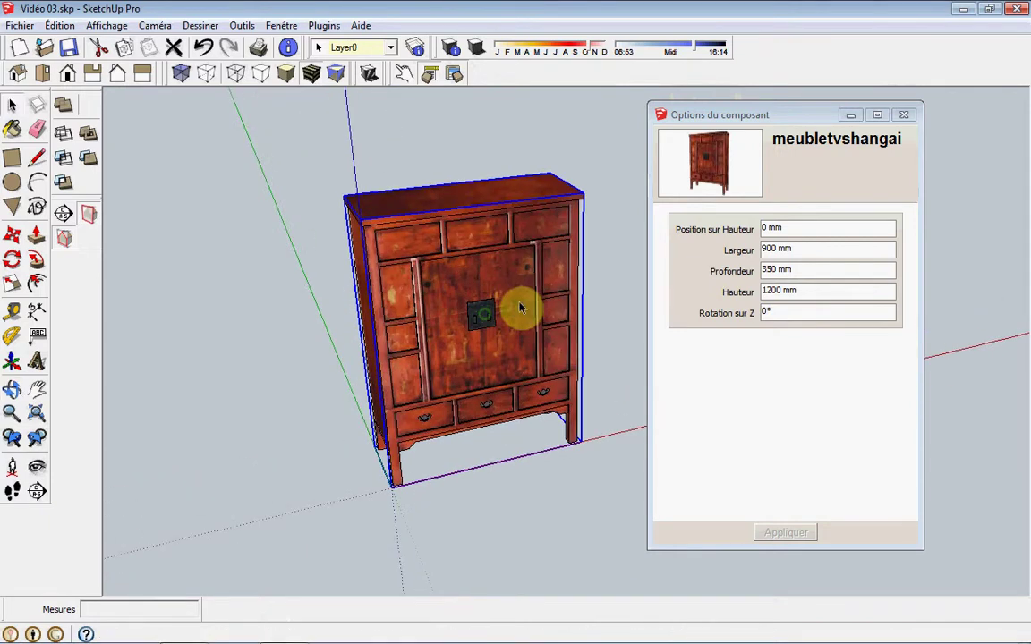